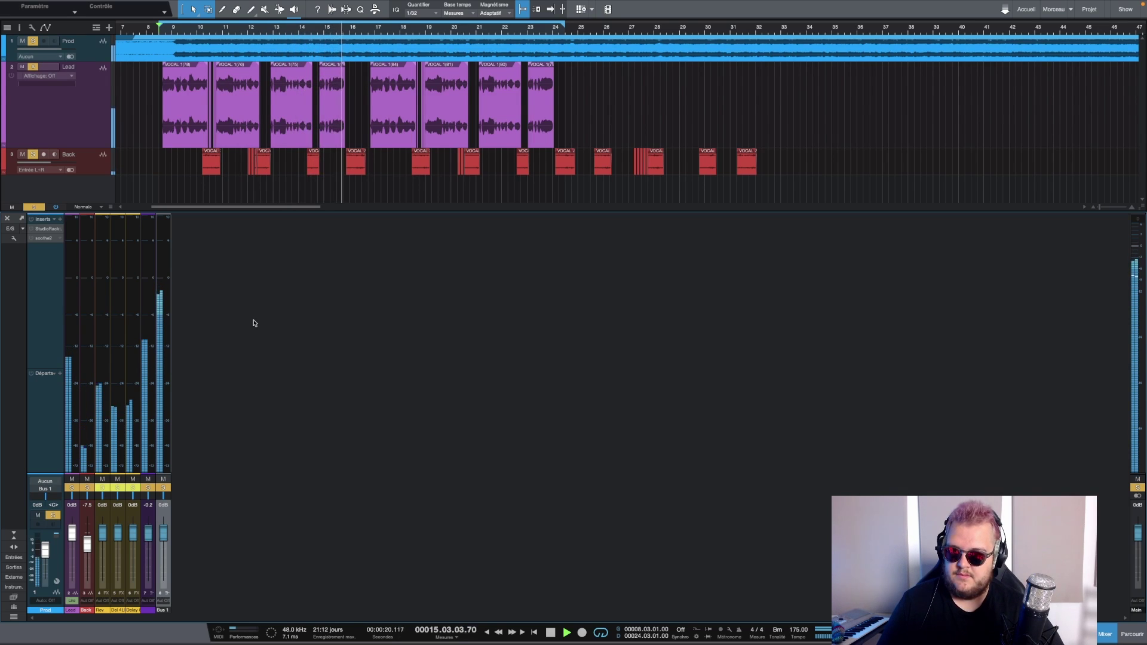
Stop playback and open the soothe2 insert on the Prod channel, moving its window clear of the mixer.
key(space)
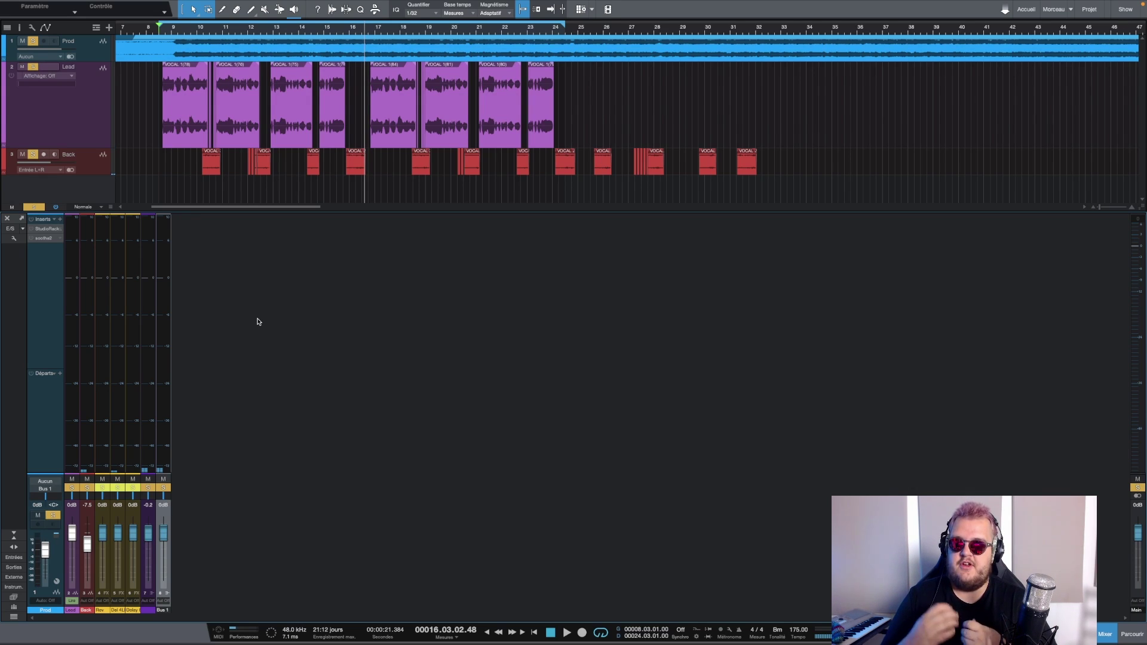
click(49, 239)
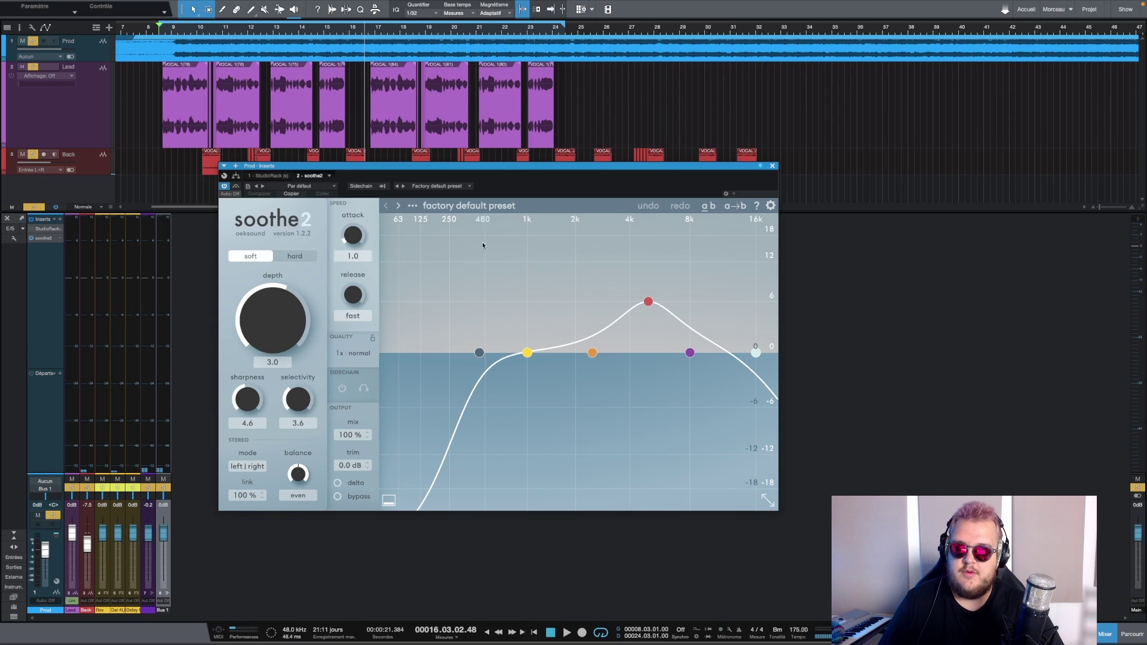
drag(386, 168, 359, 142)
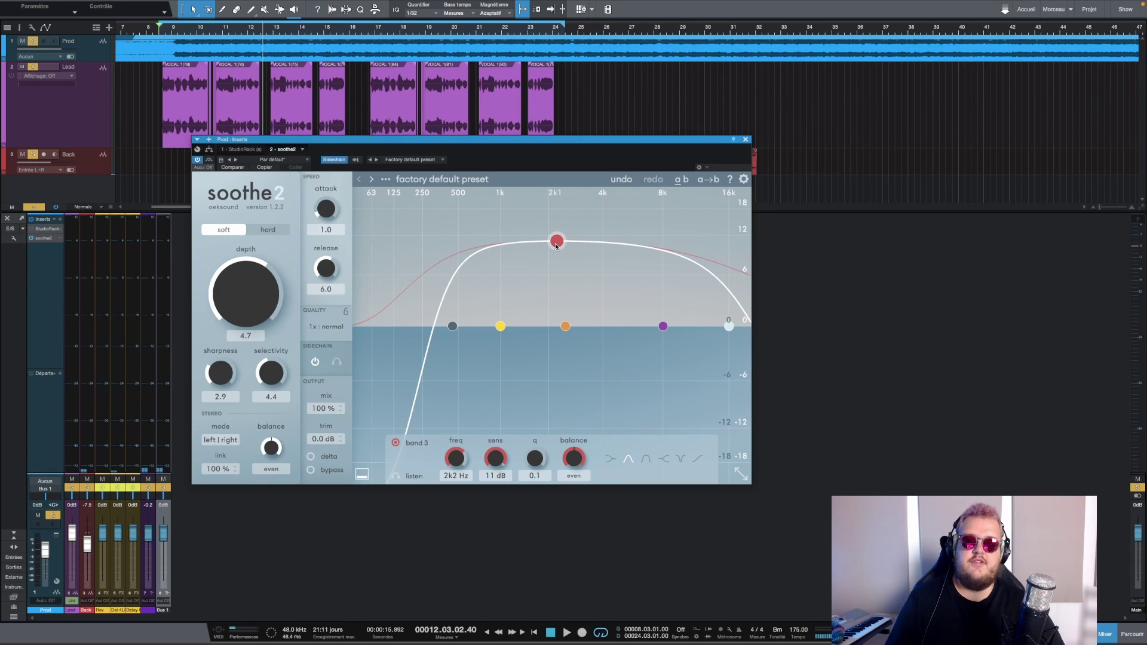
Lower soothe2's band 3 sensitivity to 9.0 dB at 2k2 Hz and try the slowest release during playback.
drag(556, 241, 556, 252)
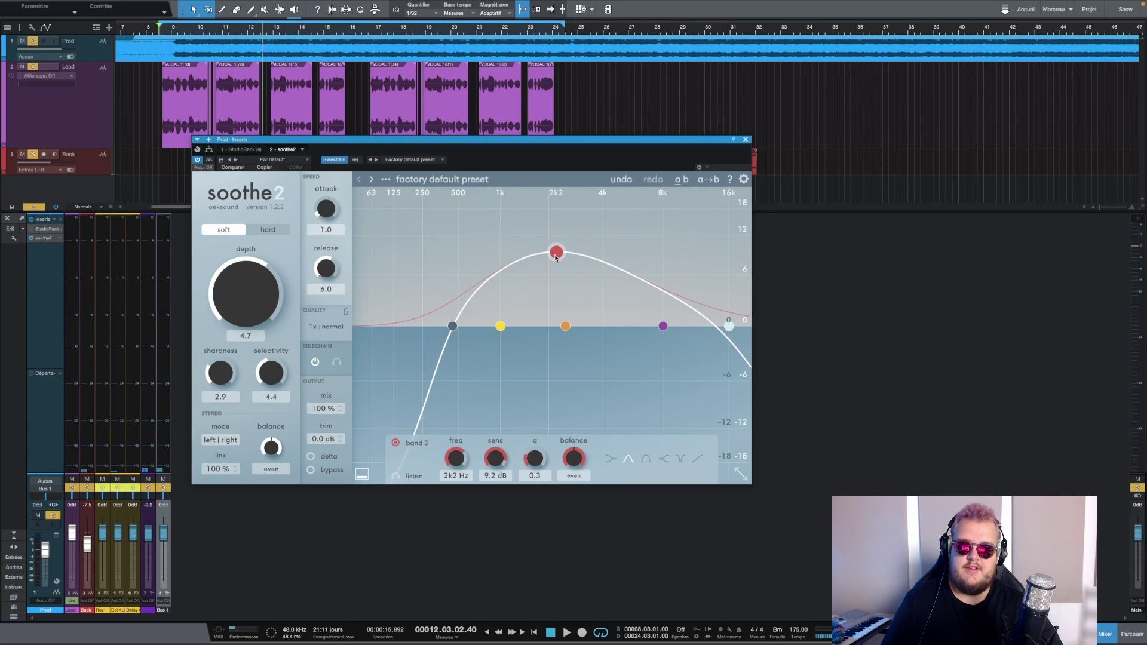
key(space)
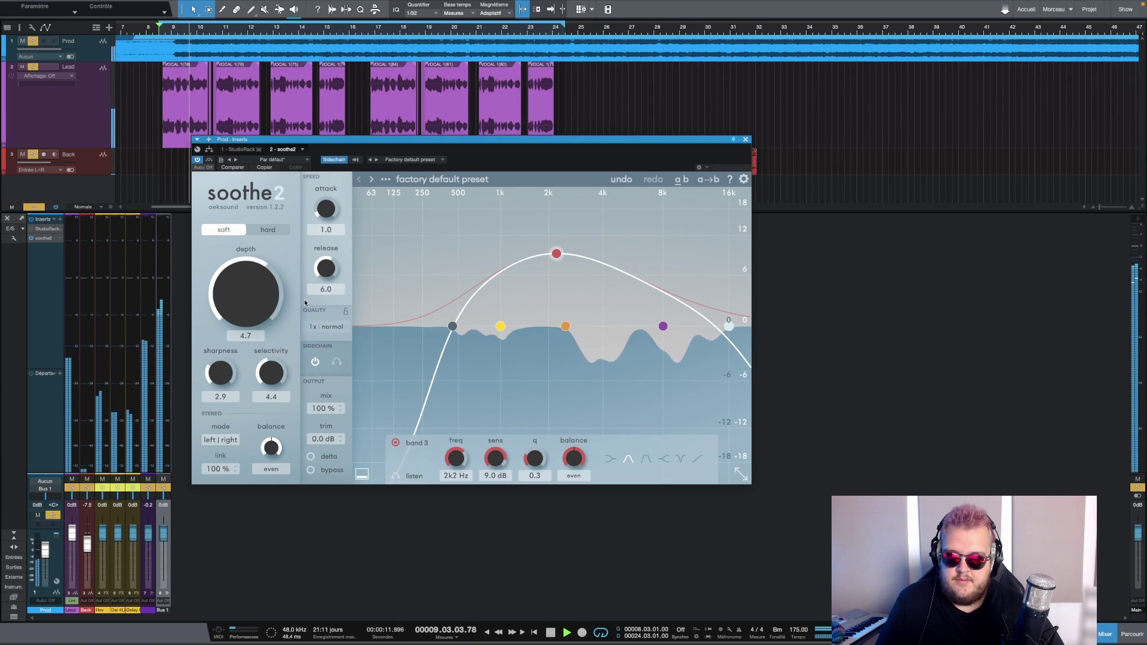
drag(330, 278, 331, 270)
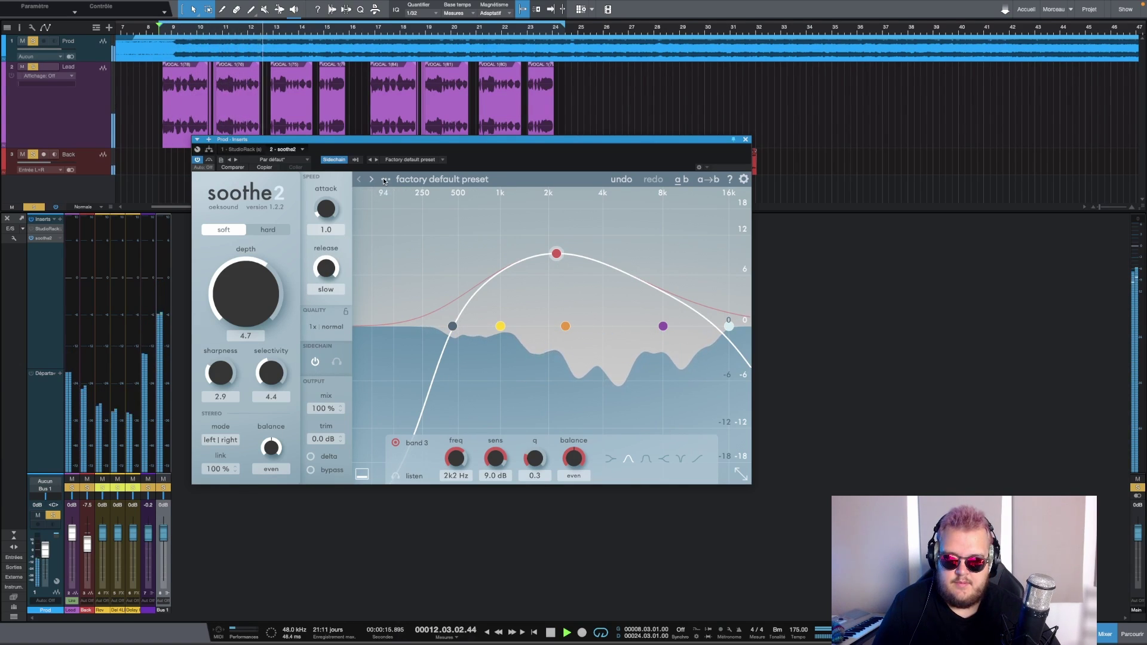
Set soothe2's attack to fast, depth to 6.0, sharpness to 4.2 and release to 6.3 during playback, and stop the loop.
drag(357, 240, 328, 250)
drag(245, 293, 246, 281)
drag(221, 372, 223, 360)
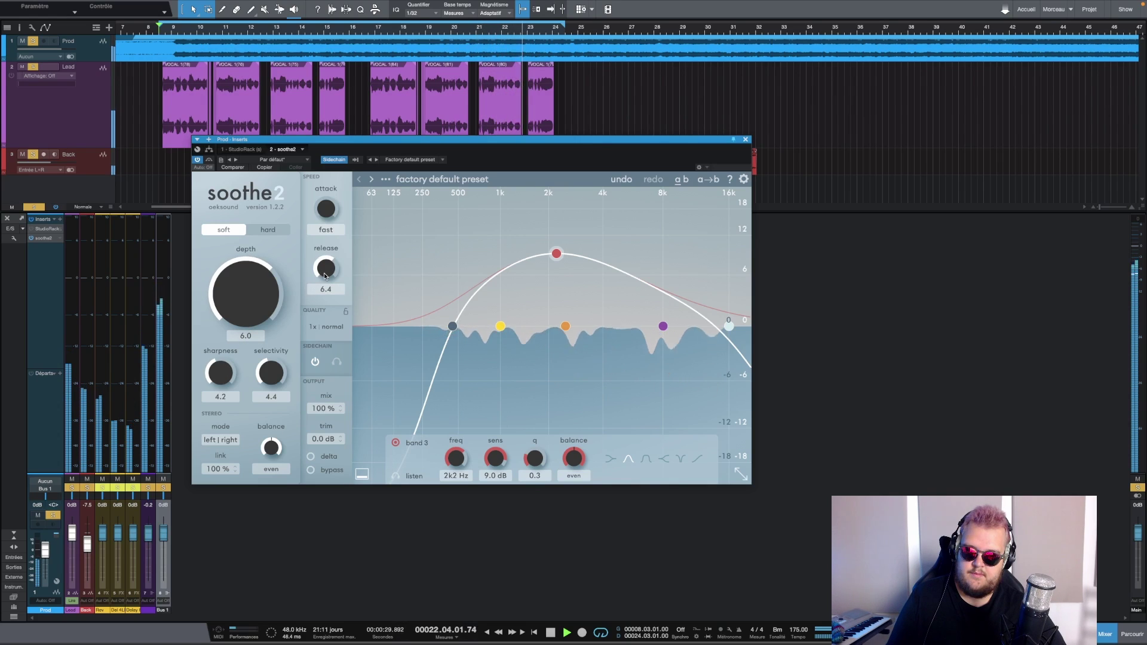
drag(327, 279, 327, 283)
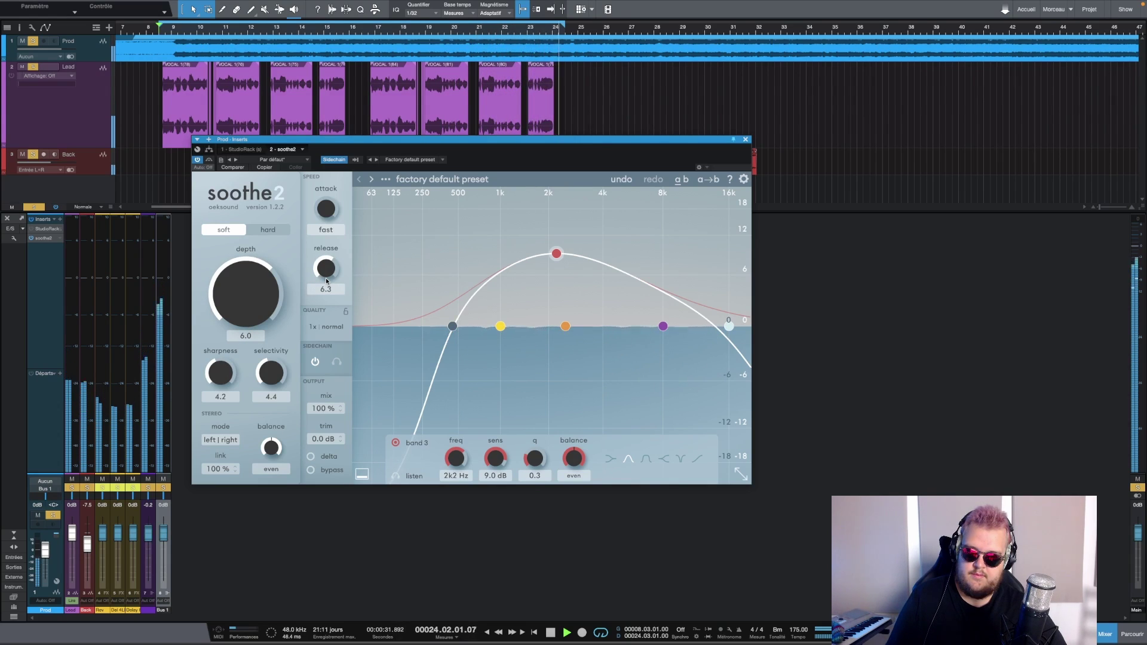
key(space)
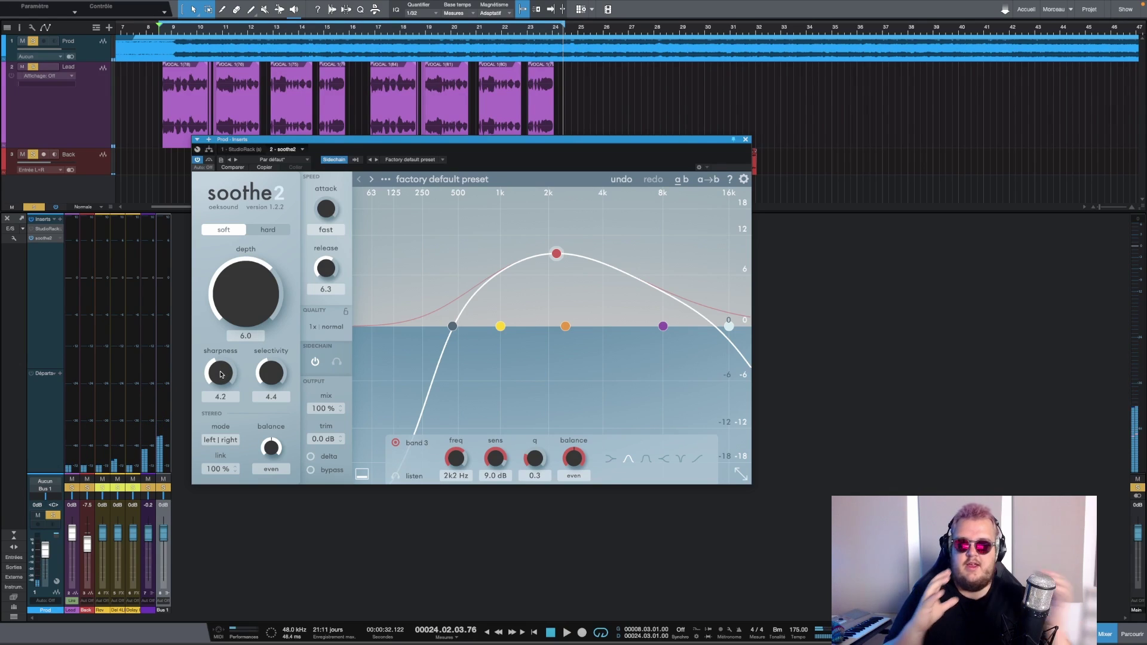
mouse_move(220, 374)
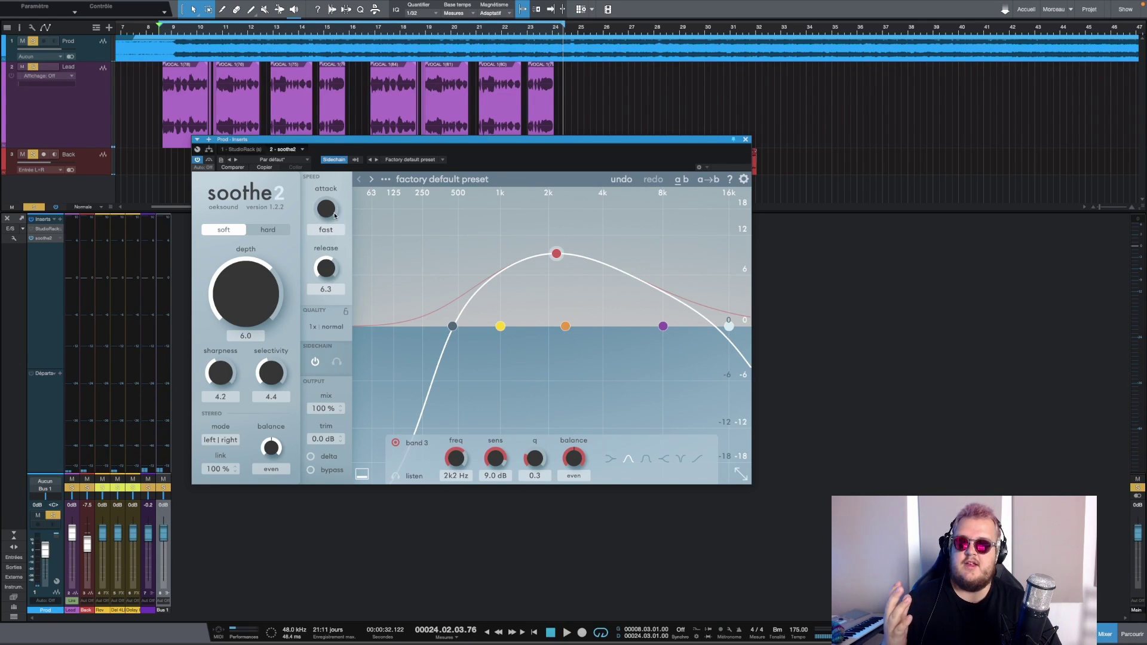
mouse_move(325, 272)
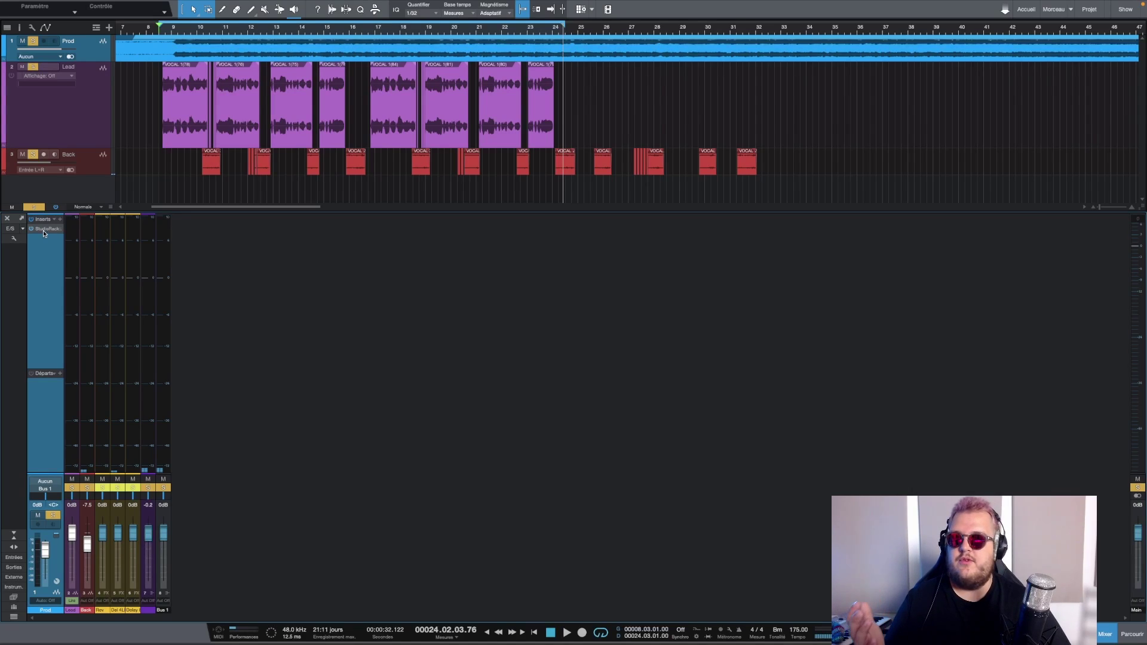
Open StudioRack on the Prod channel and assign the Lead track as its sidechain source.
click(43, 230)
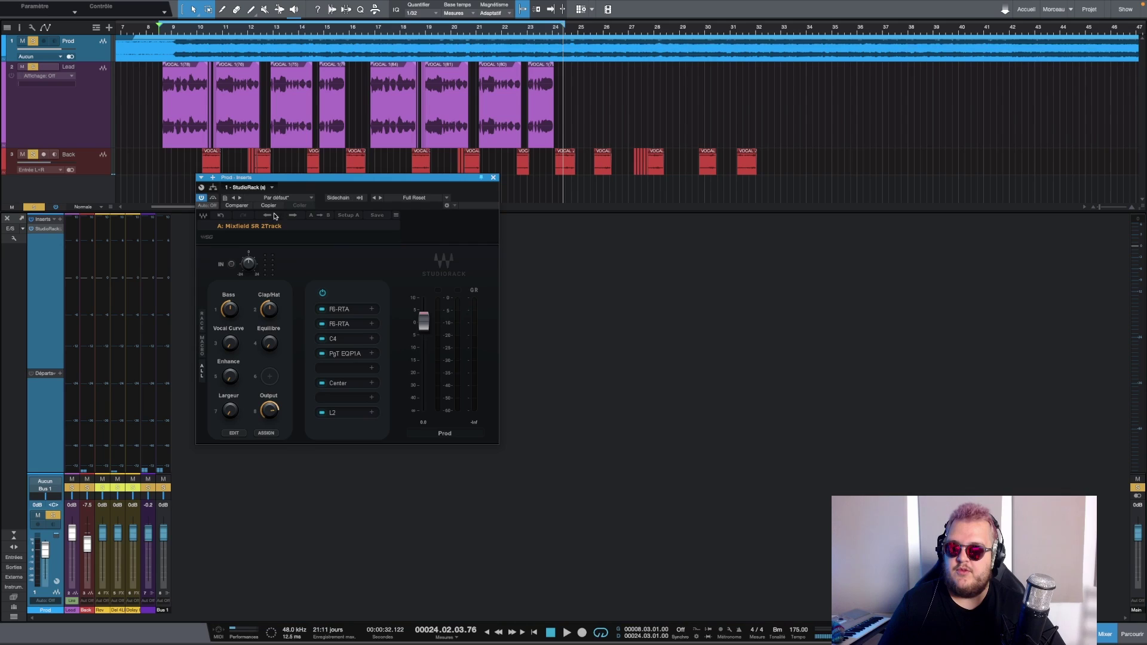
click(359, 199)
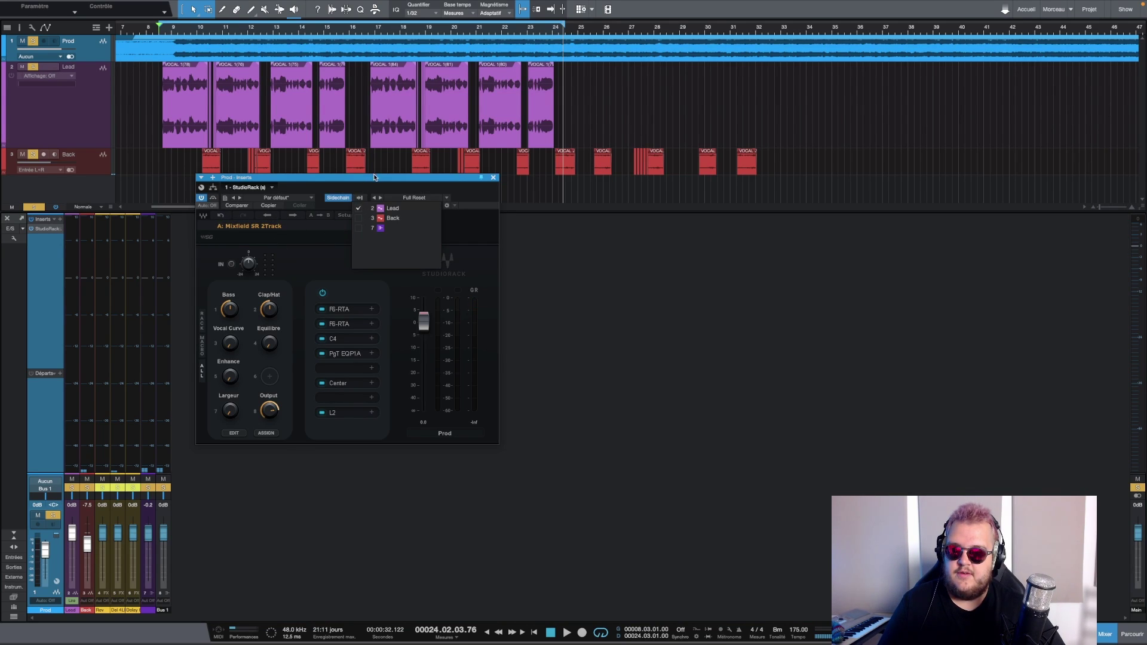
click(374, 179)
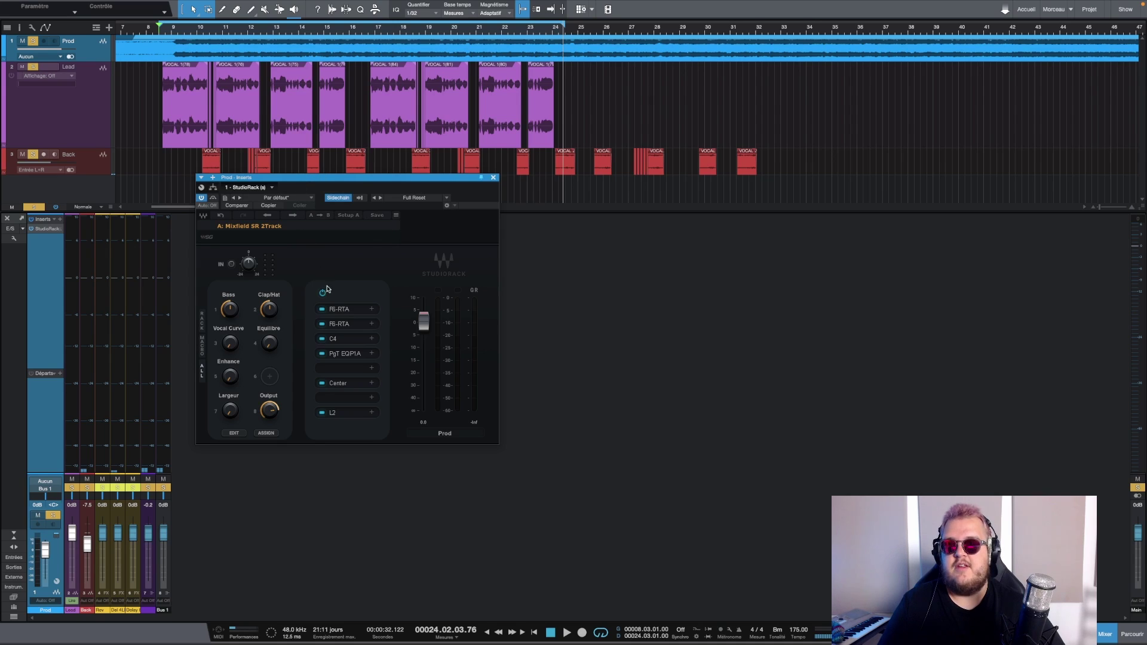
Enable the external sidechain on the rack's second F6-RTA and close its window.
click(338, 326)
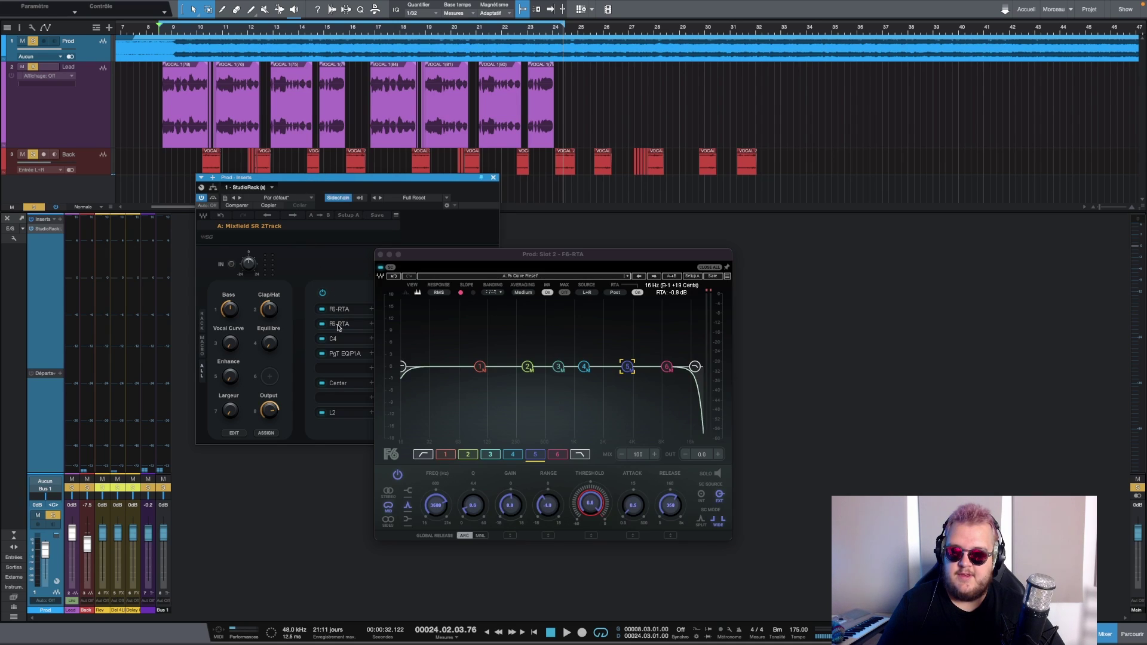
click(391, 268)
click(380, 255)
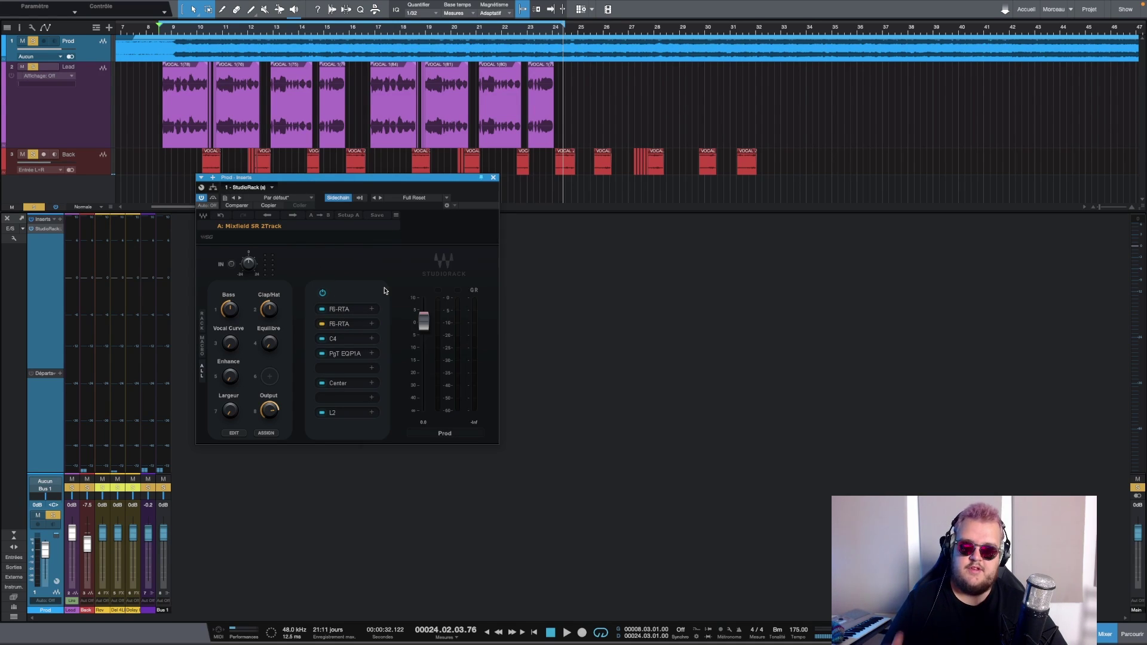
Adjust StudioRack's Clap/Hat, Vocal Curve, Equilibre, Enhance and Largeur macros and trim its output while the loop plays.
key(space)
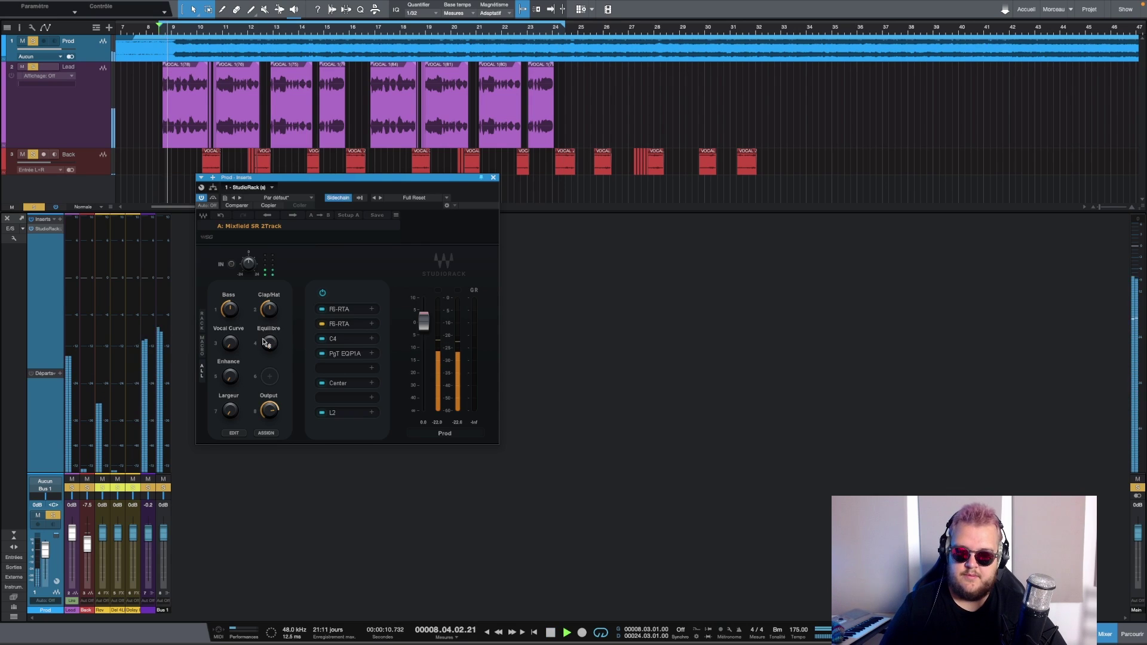
drag(271, 310, 269, 341)
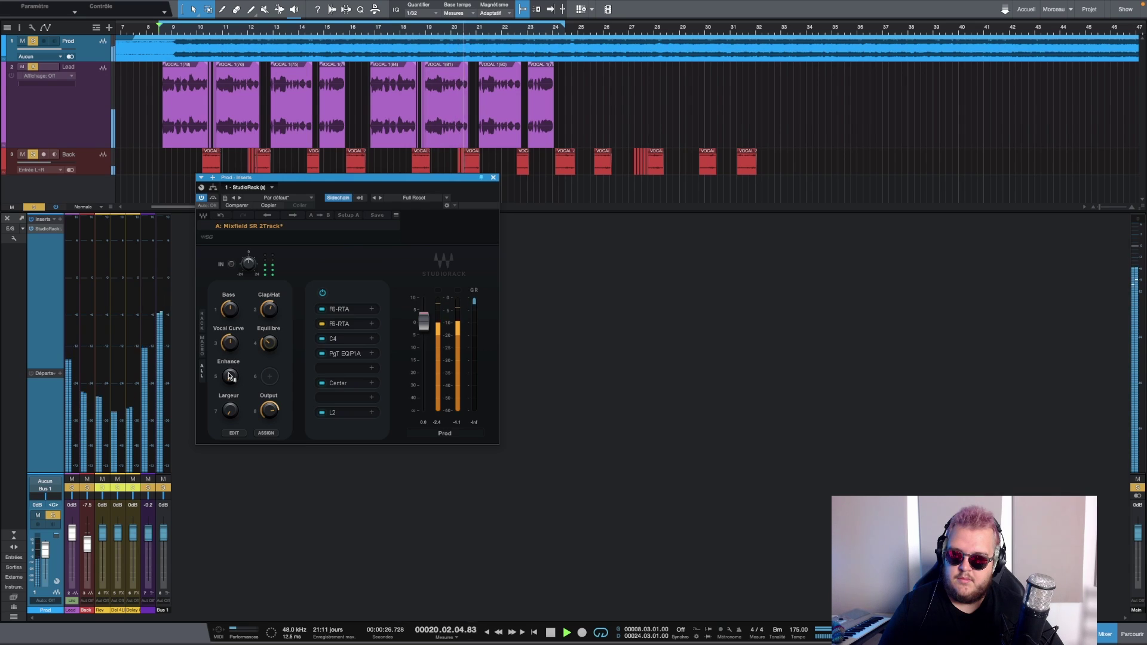
drag(230, 375, 229, 372)
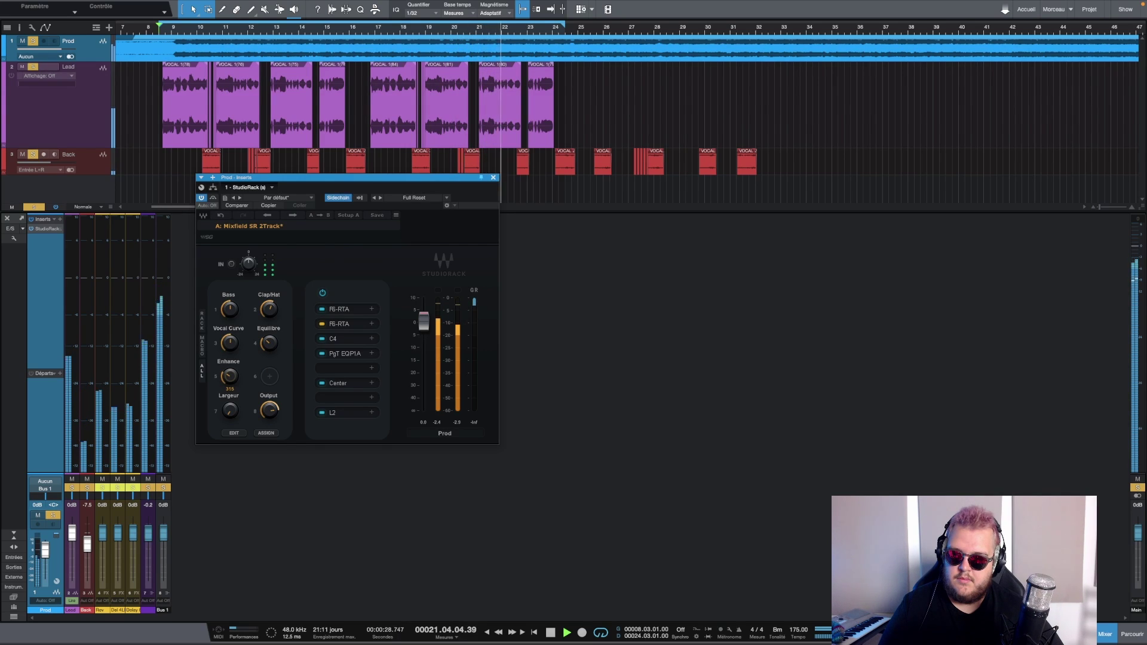
drag(230, 410, 229, 404)
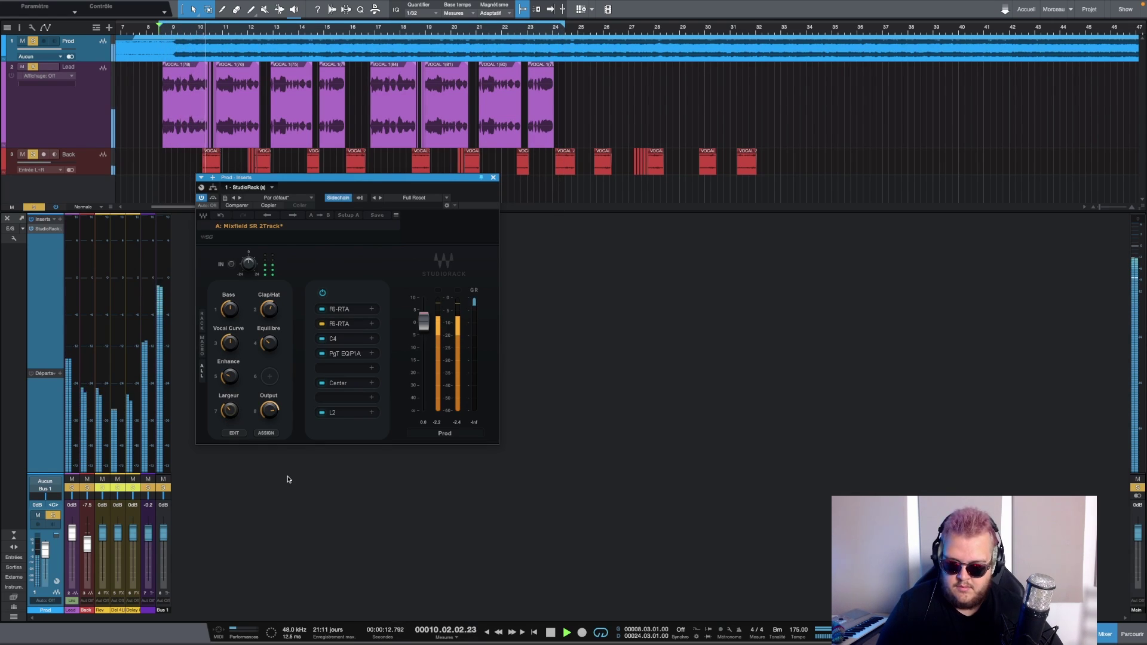
drag(270, 409, 229, 418)
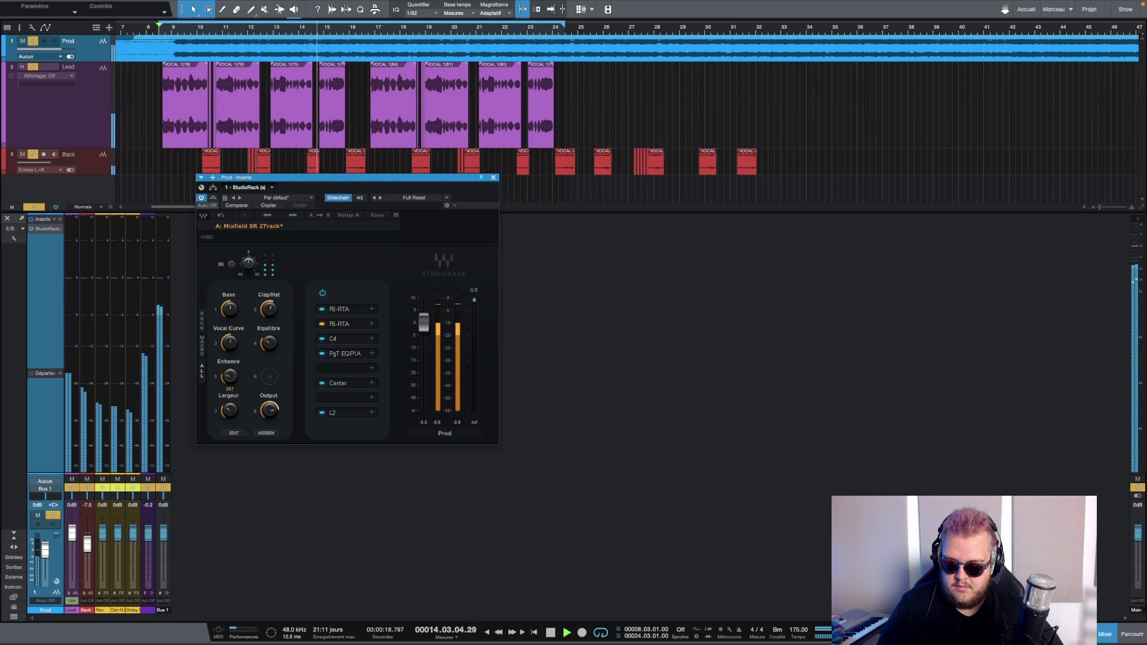
drag(229, 342, 229, 340)
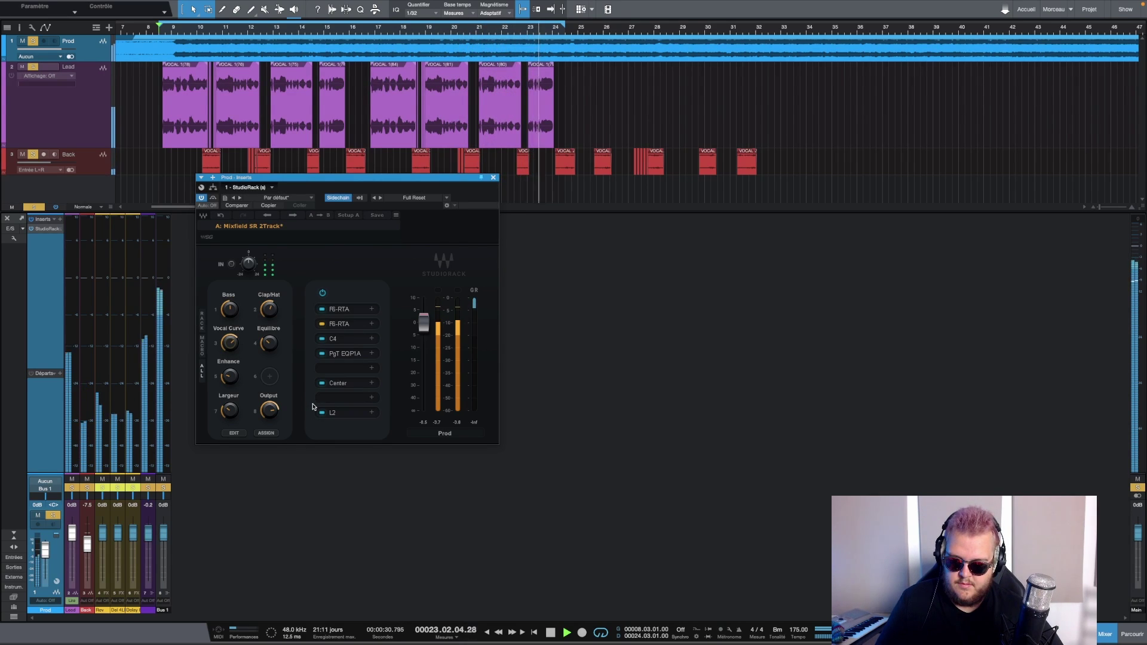
key(space)
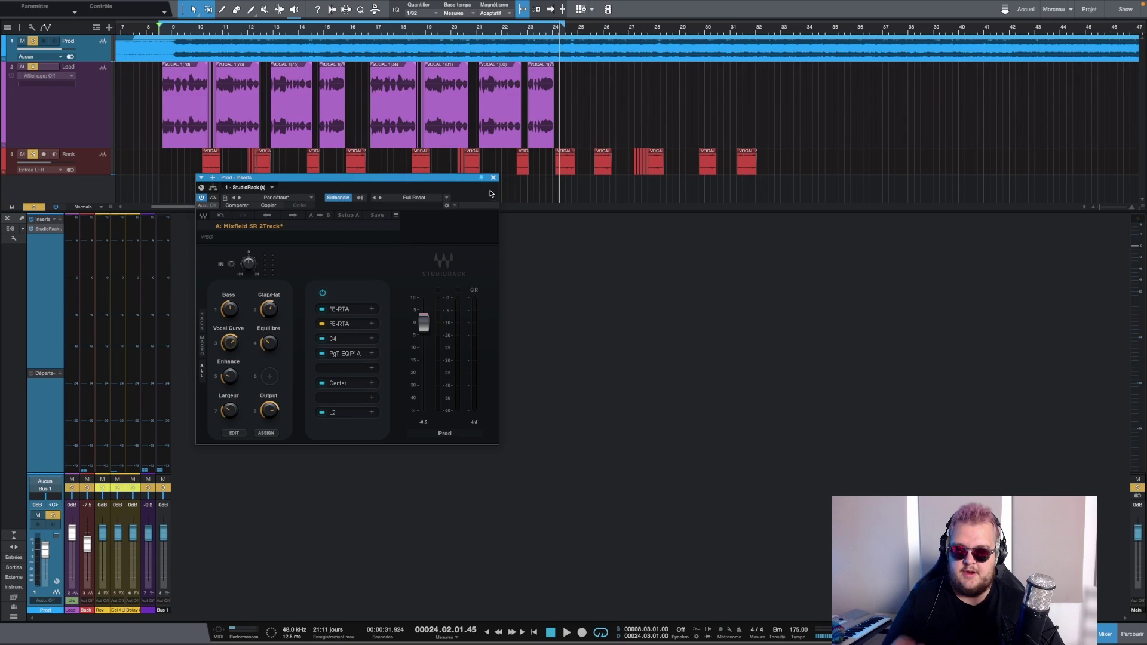
Compare the Prod track with and without StudioRack during playback, leaving the rack enabled.
key(space)
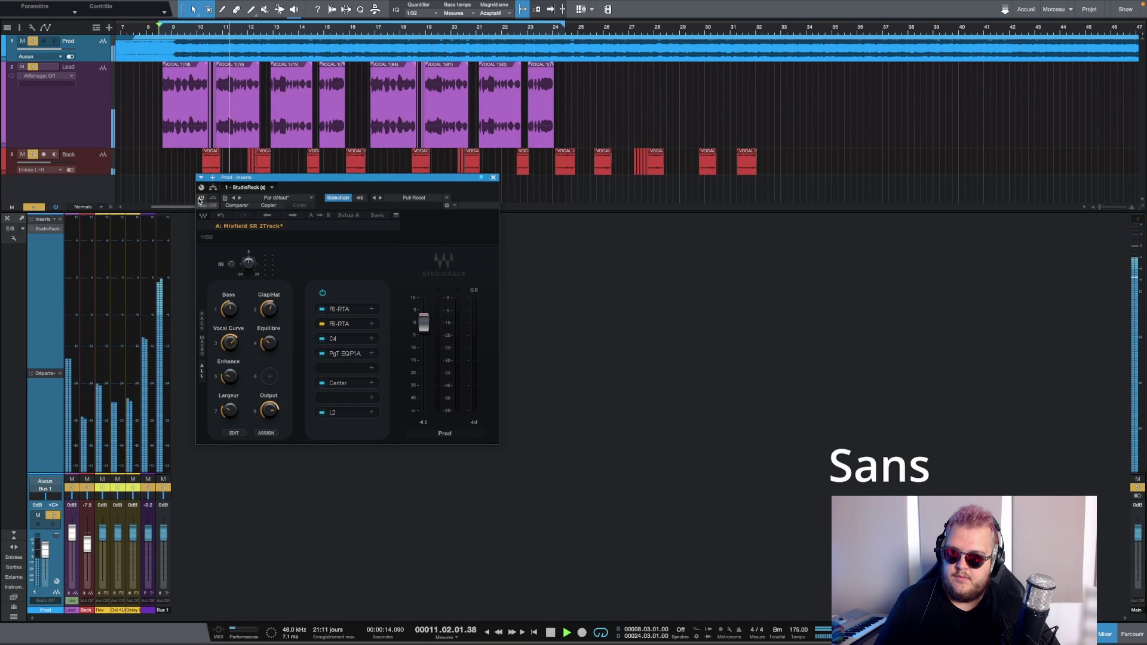
click(201, 199)
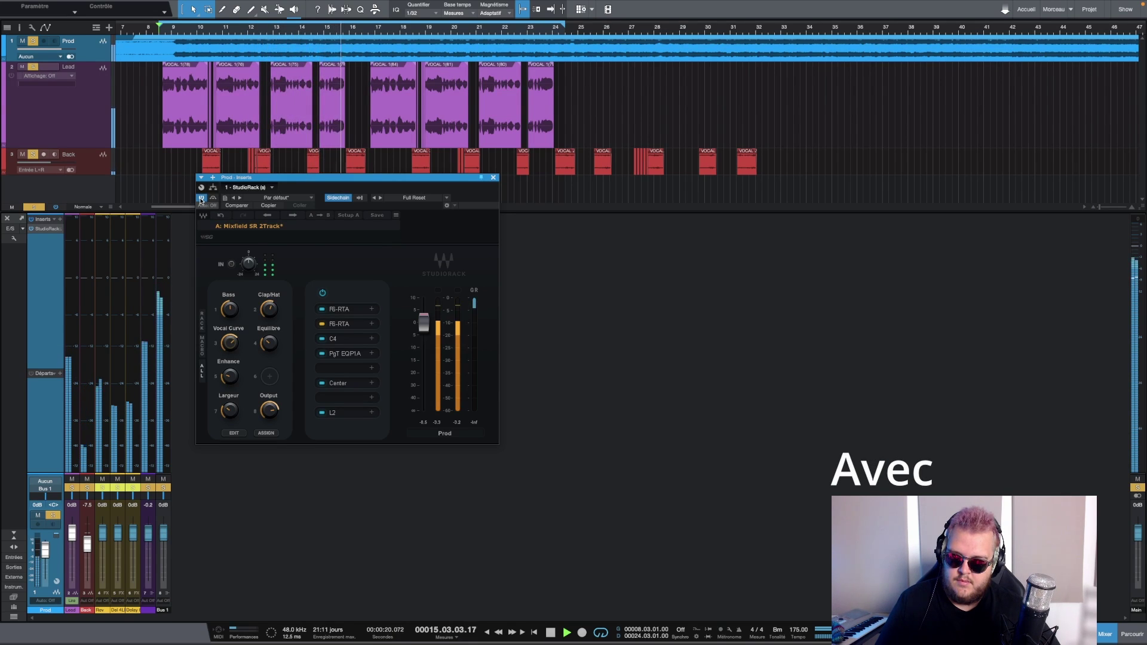
click(201, 197)
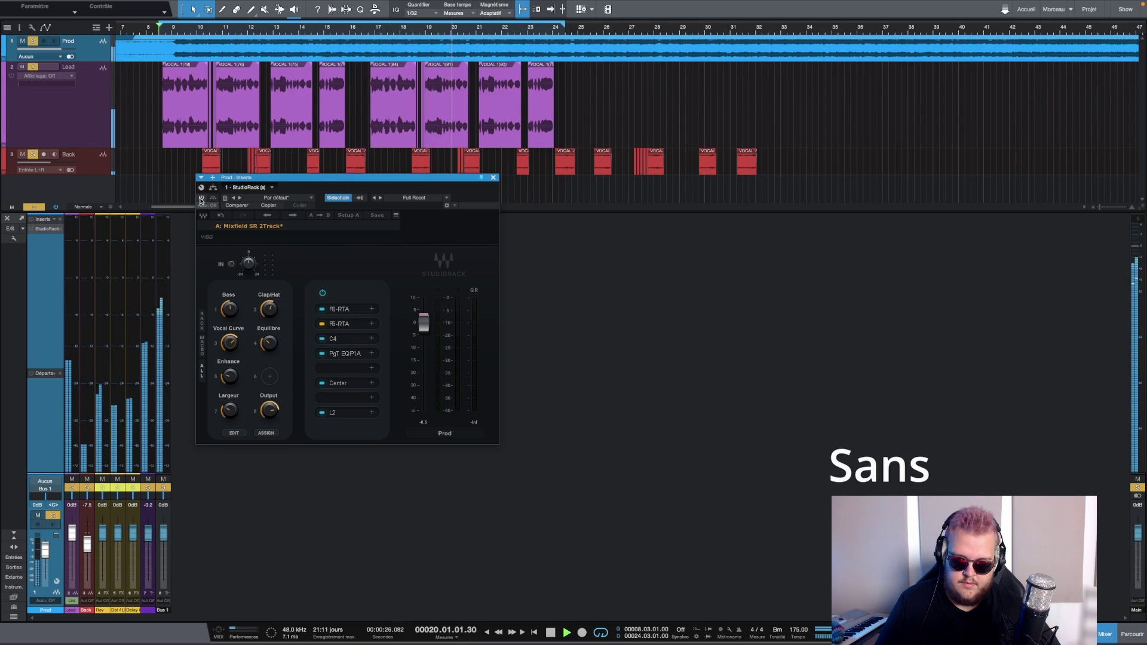
click(202, 198)
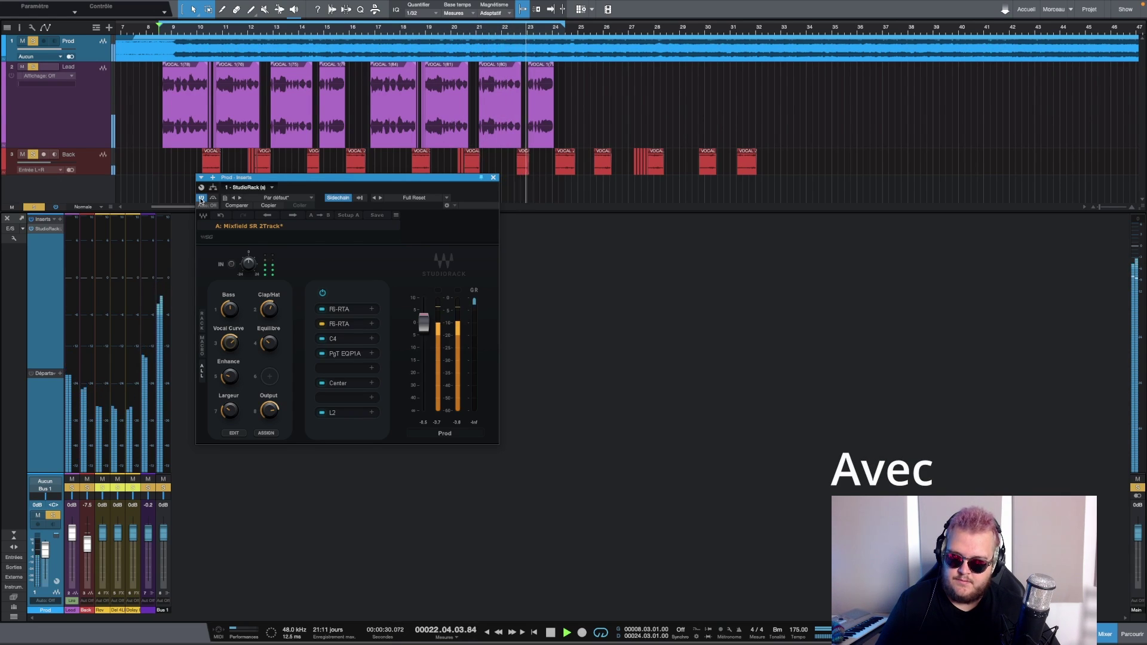
key(space)
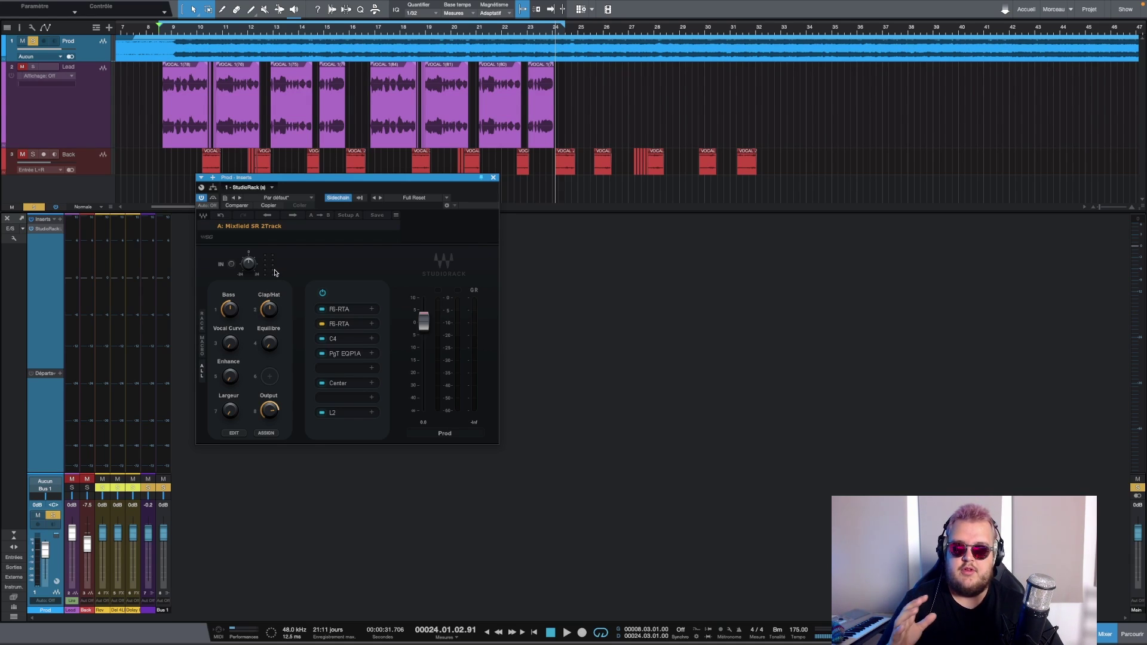
Open the rack's first F6-RTA, examine band 1 while lowering the Bass macro during playback, and reset the macro.
click(339, 311)
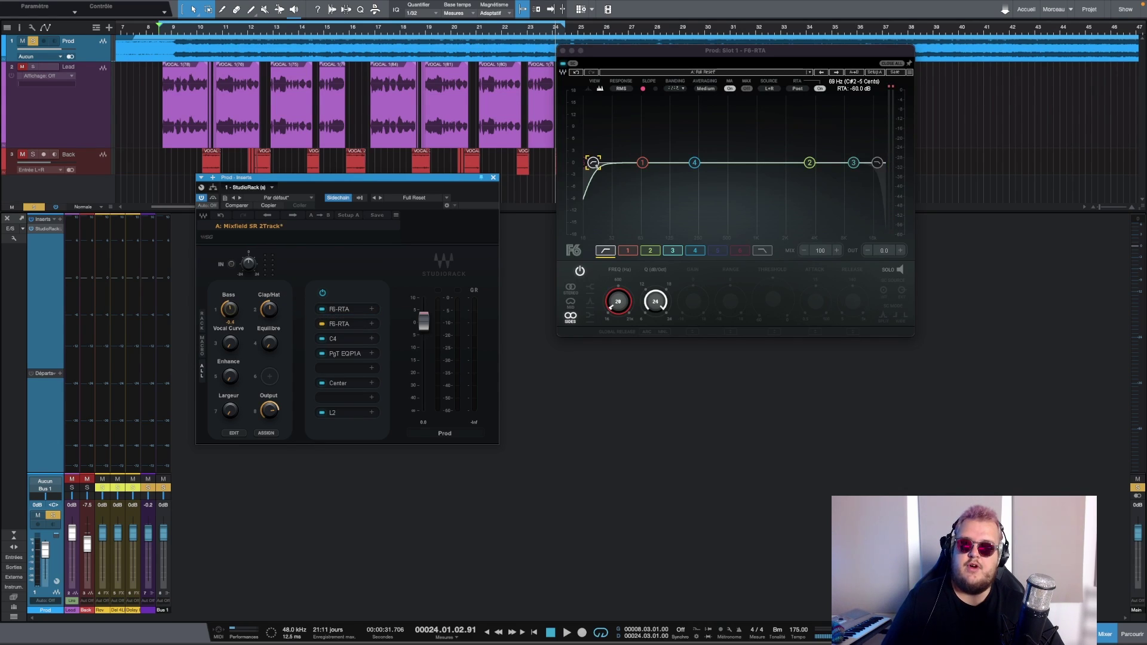
key(space)
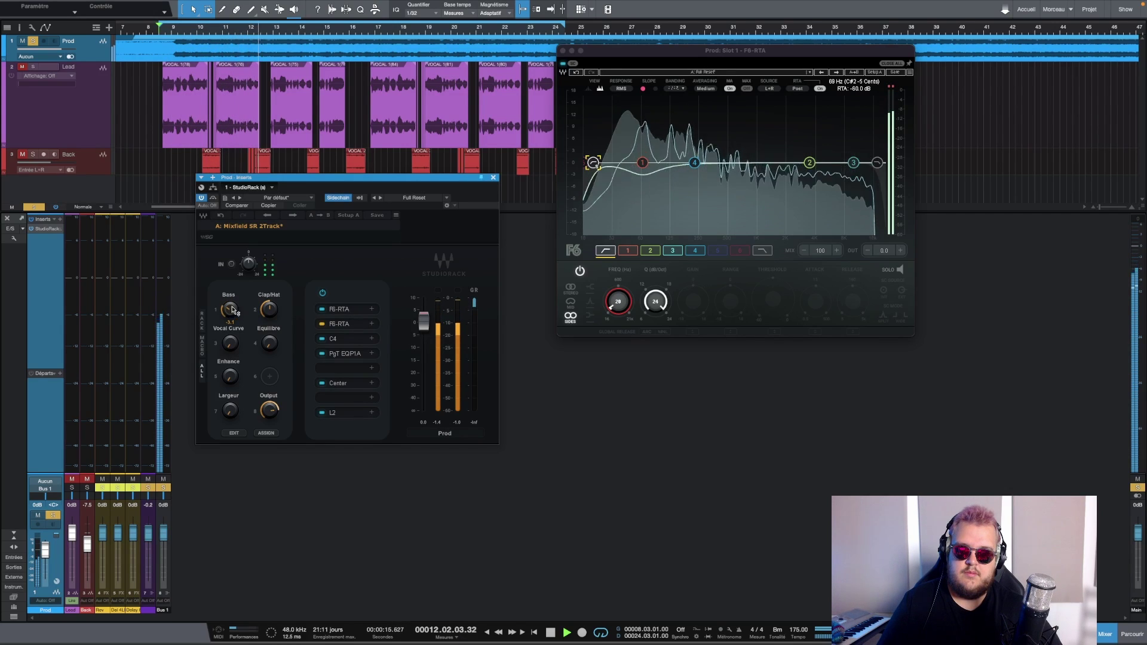
click(643, 162)
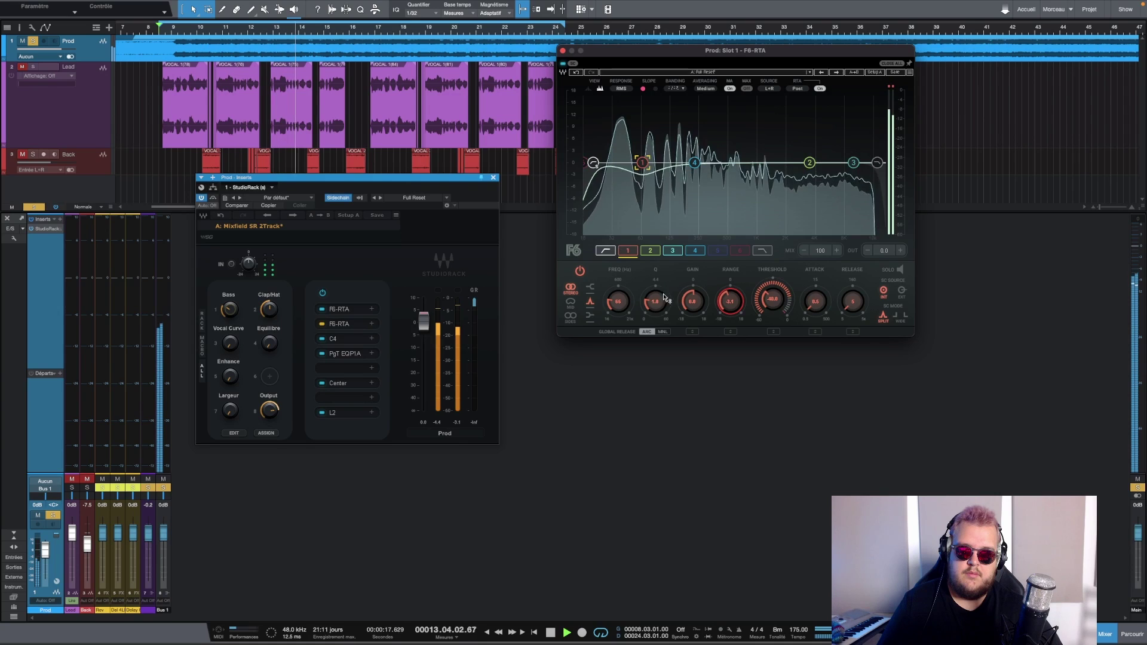
mouse_move(229, 309)
mouse_down()
mouse_move(229, 293)
mouse_move(231, 326)
mouse_up()
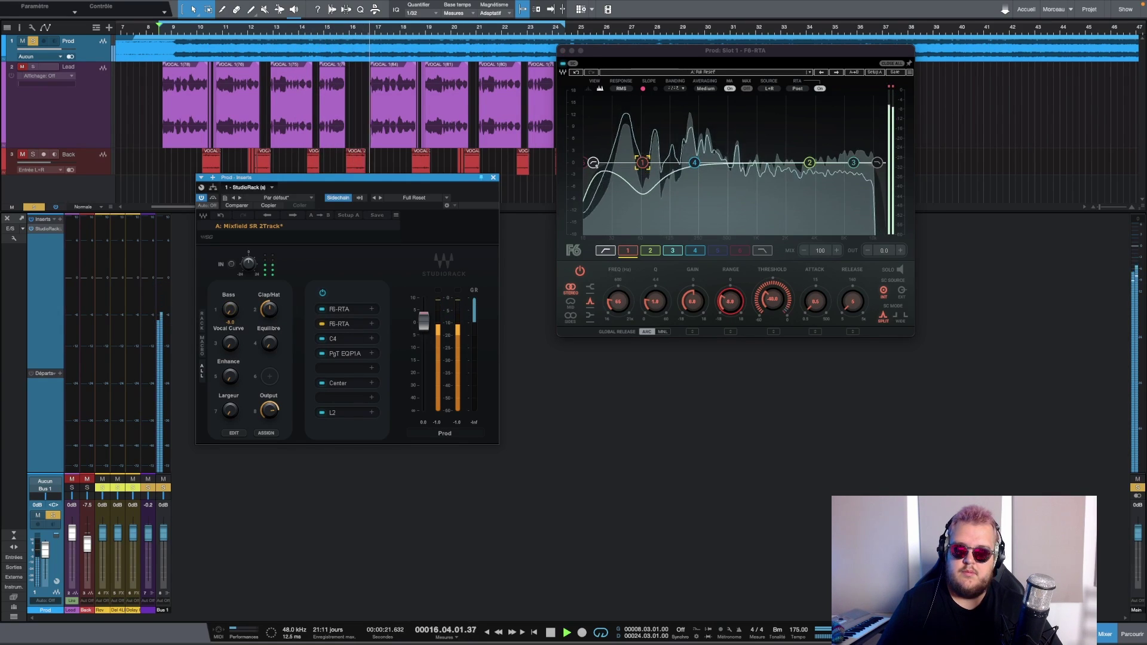
key(space)
double_click(230, 308)
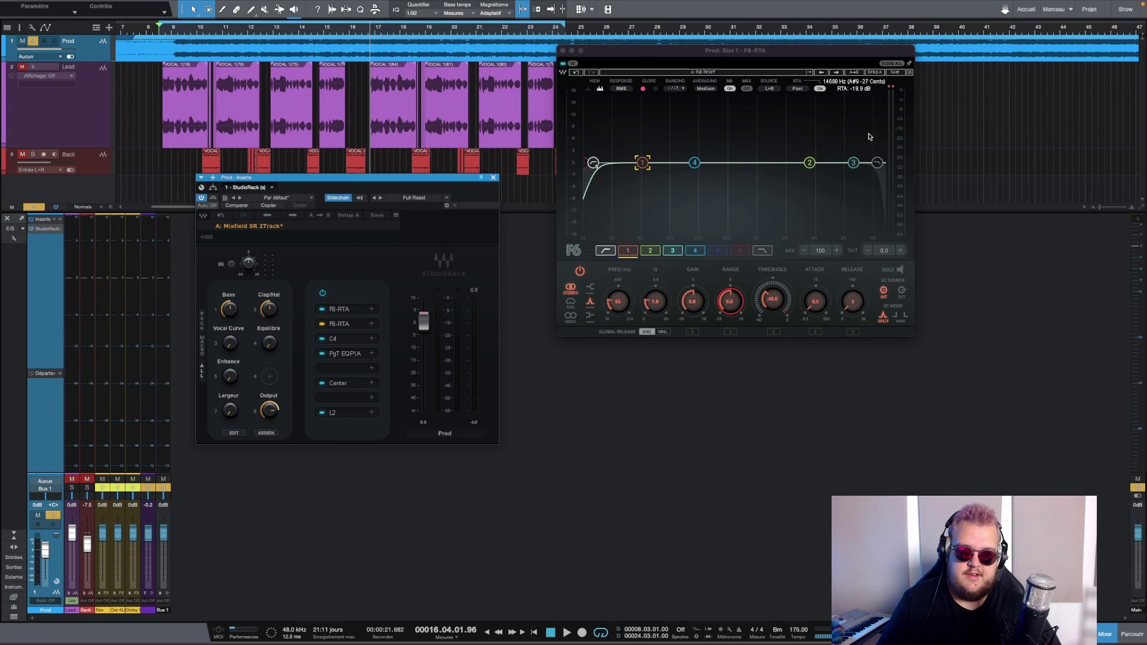
Move the F6-RTA window closer to the rack, play the loop briefly, and select band 2 for inspection.
drag(687, 50, 636, 55)
key(space)
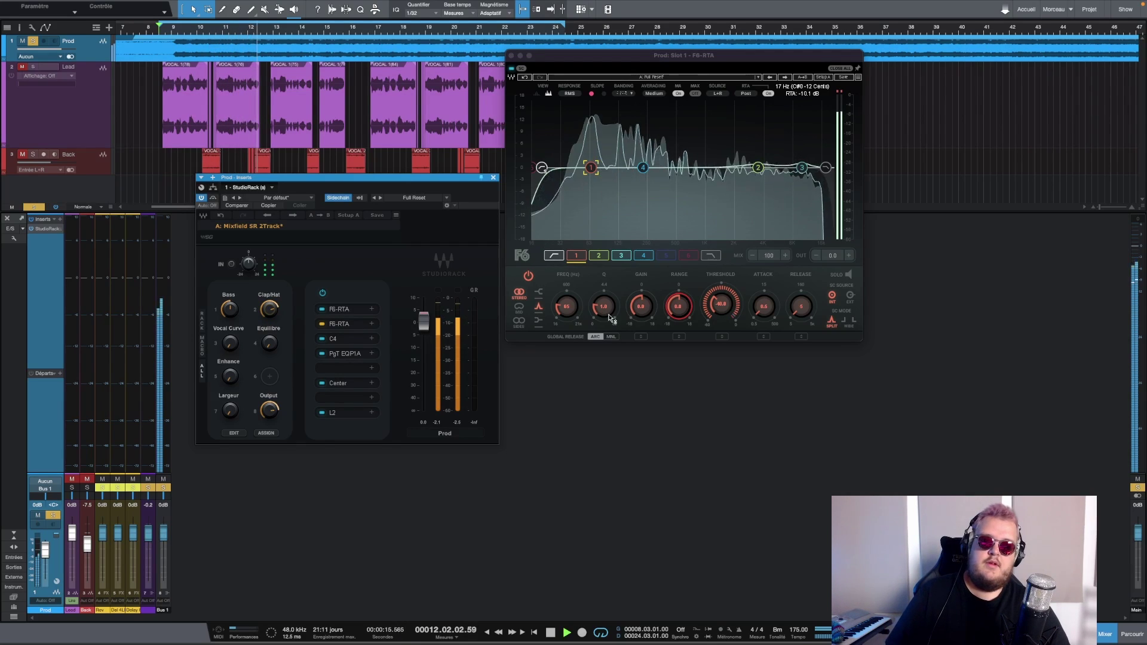
key(space)
click(758, 168)
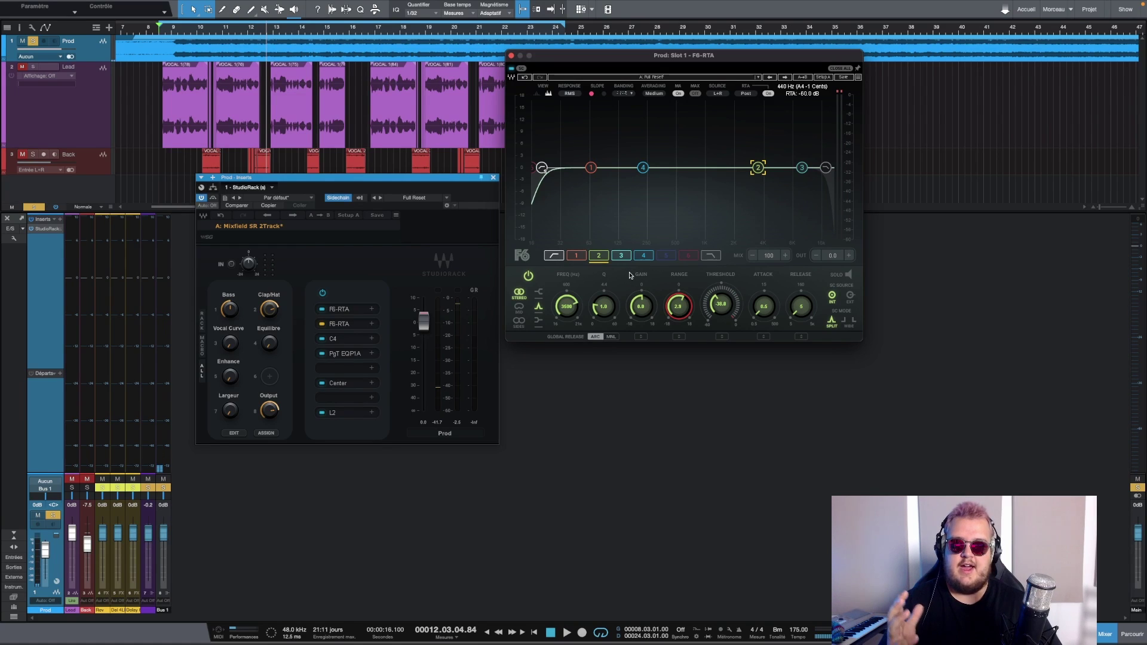
Inspect bands 3 and 2 of the first F6-RTA, sweep the Clap/Hat macro during playback, and reset the macro.
click(803, 168)
click(759, 168)
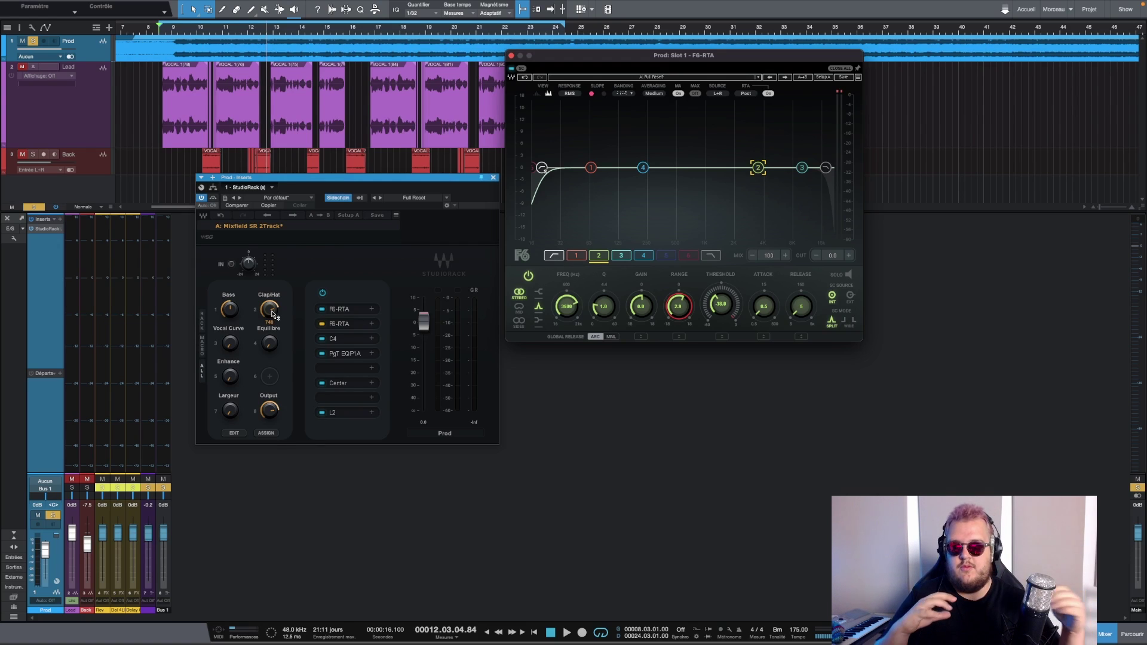
drag(272, 314, 269, 371)
key(space)
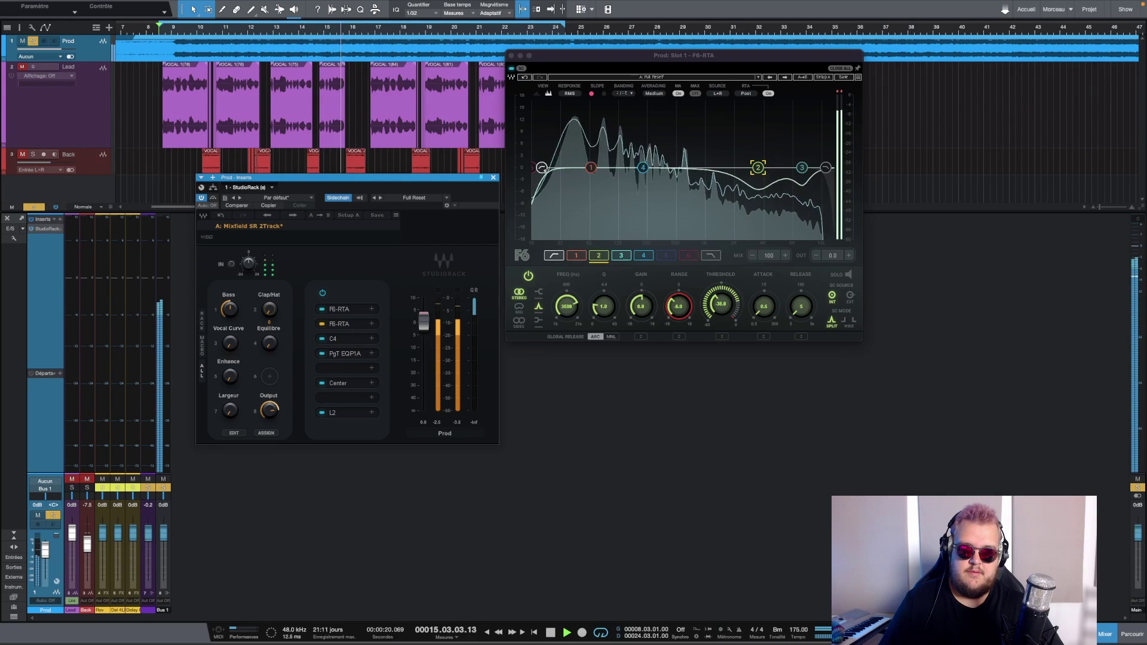
drag(270, 309, 269, 197)
drag(269, 309, 270, 358)
key(space)
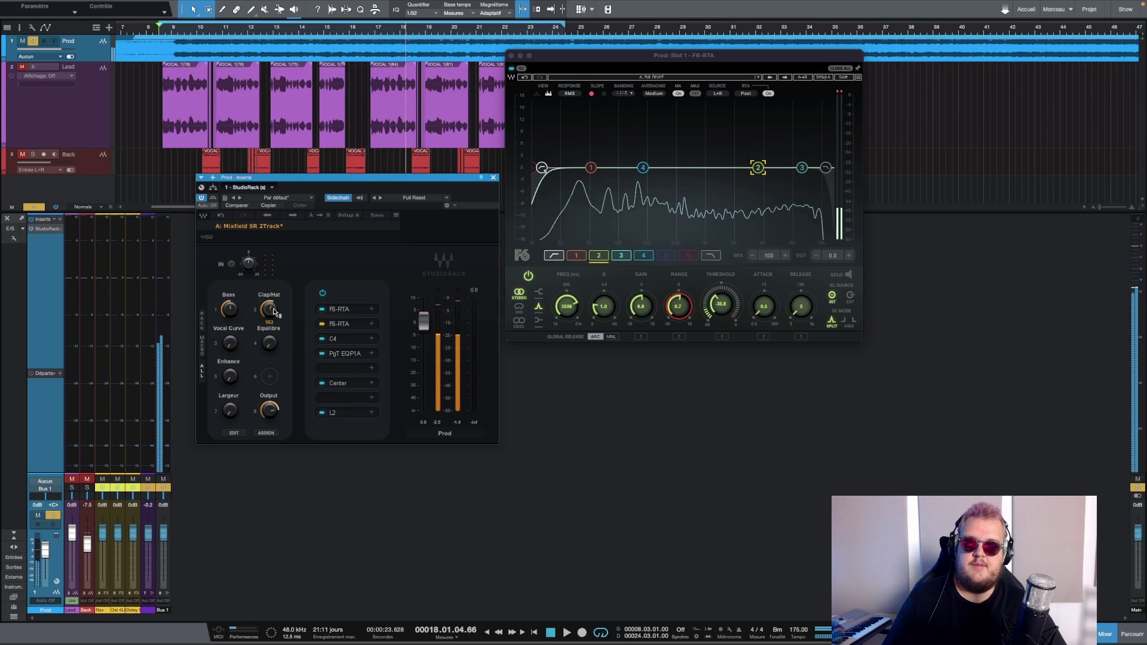
double_click(272, 308)
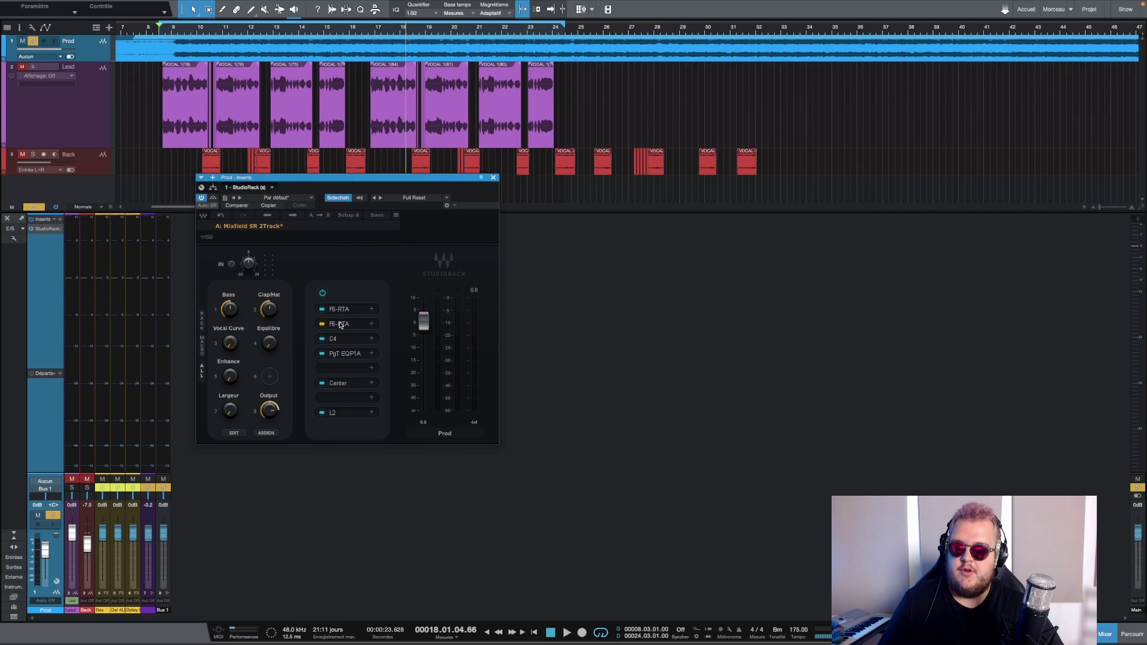
Open the rack's second F6-RTA, place it beside the rack, highlight all its bands, and select band 4 for inspection.
click(341, 324)
drag(490, 257, 606, 135)
drag(585, 226, 798, 285)
drag(583, 227, 786, 285)
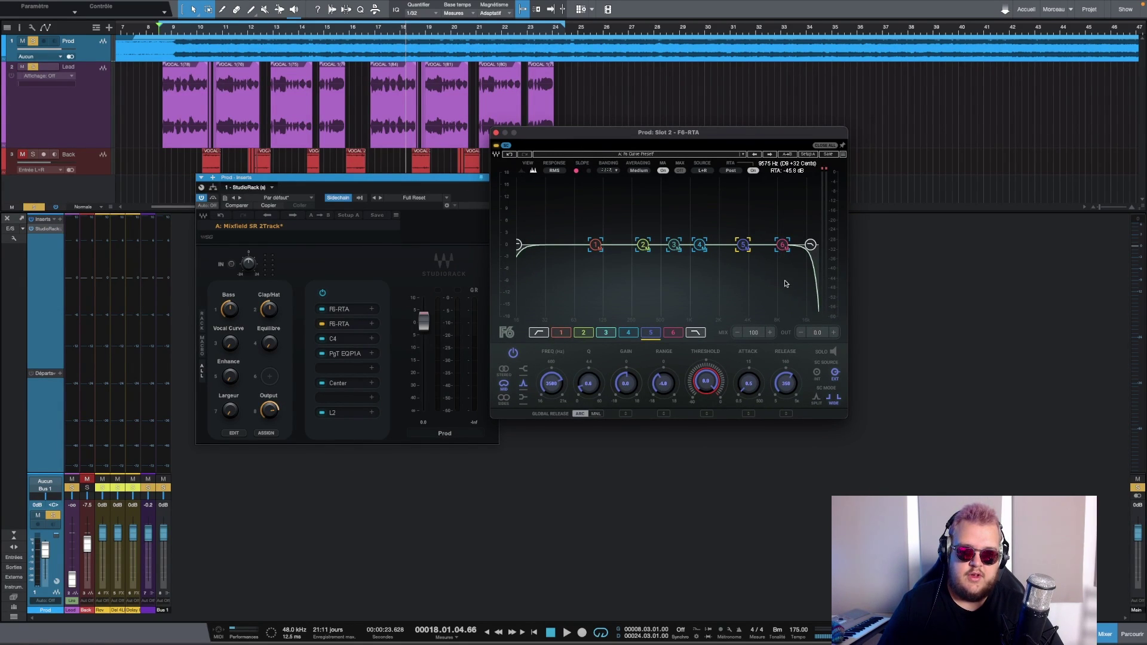
click(701, 245)
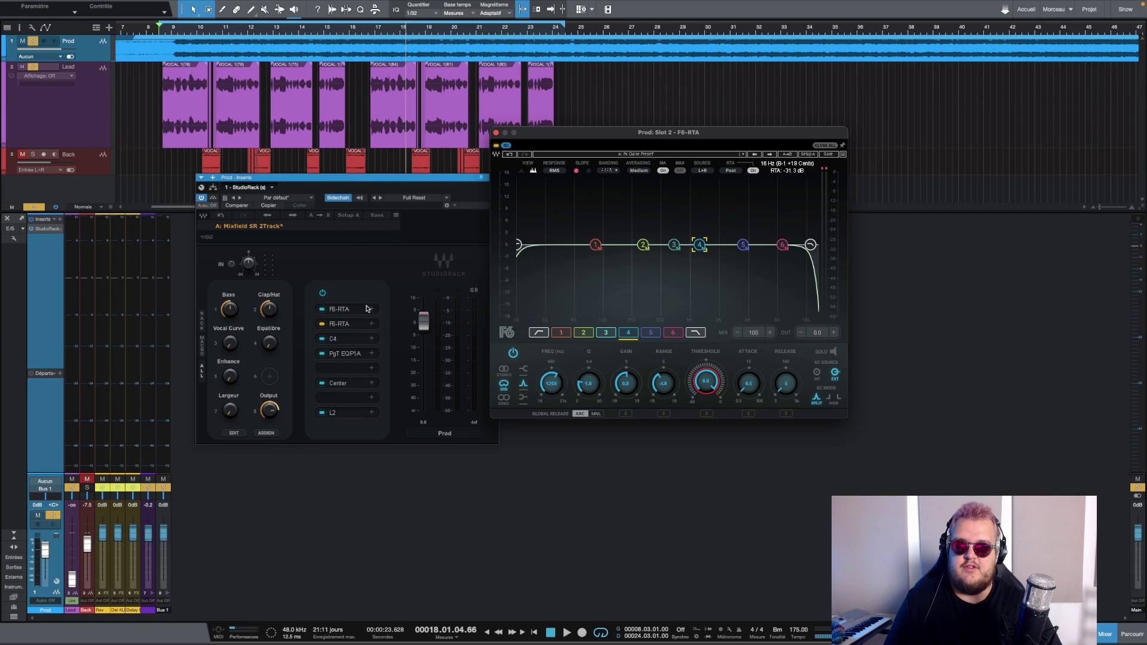
Play the loop while sweeping the Vocal Curve macro, examine how the second F6-RTA's bands react, and reset the macro.
key(space)
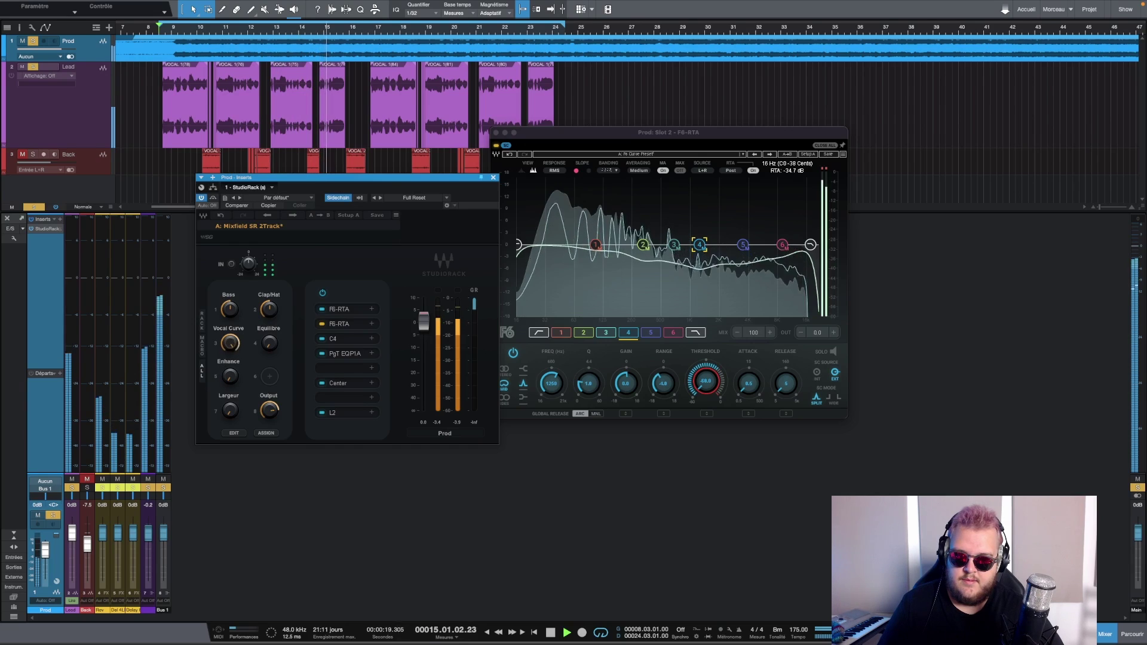
drag(230, 344, 230, 376)
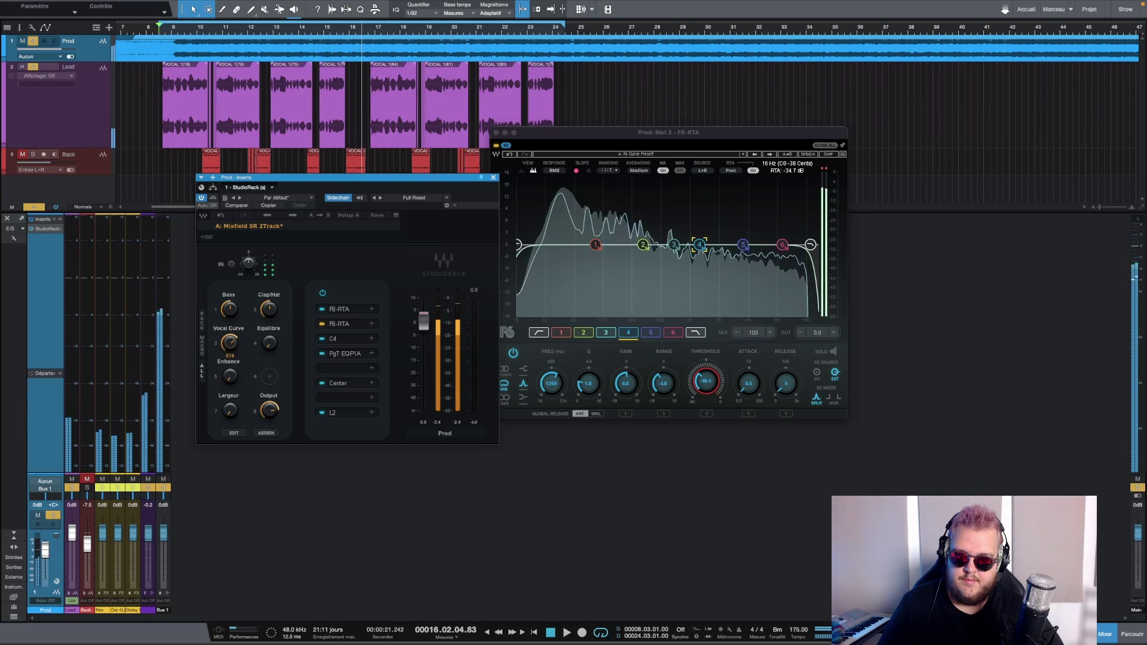
key(space)
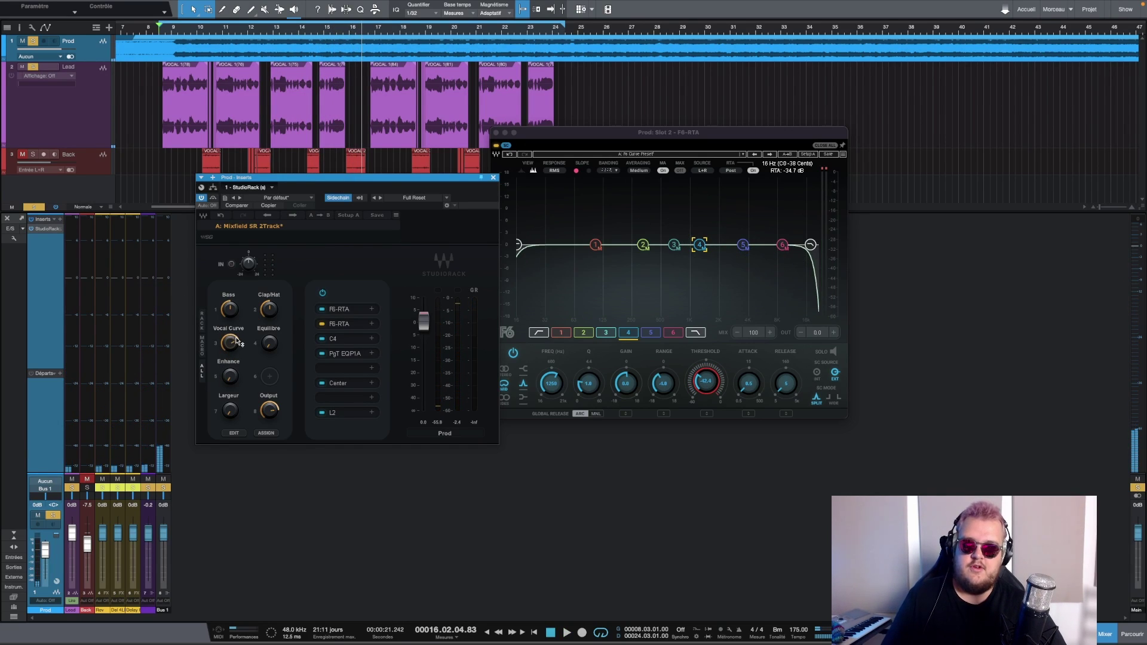
mouse_move(237, 342)
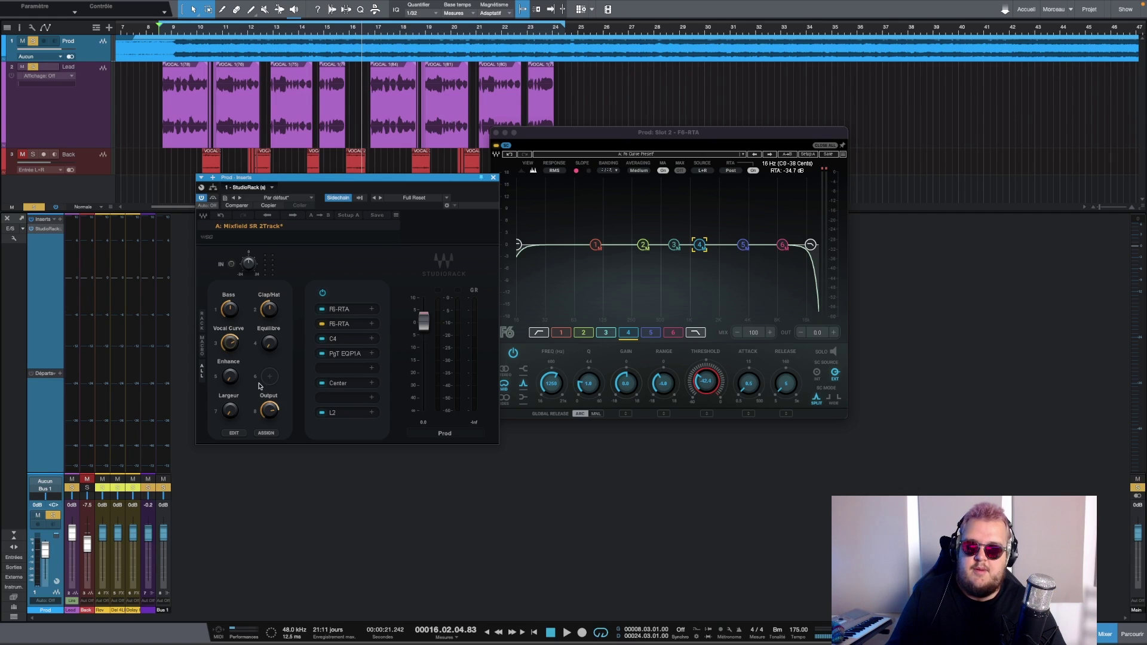
key(space)
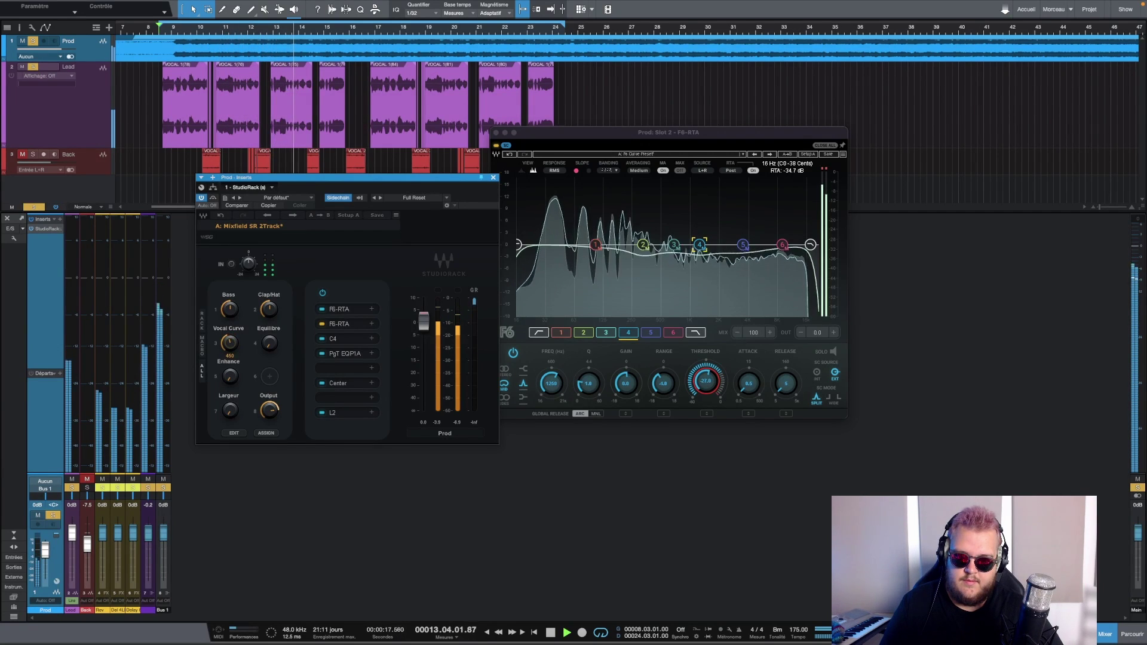
key(space)
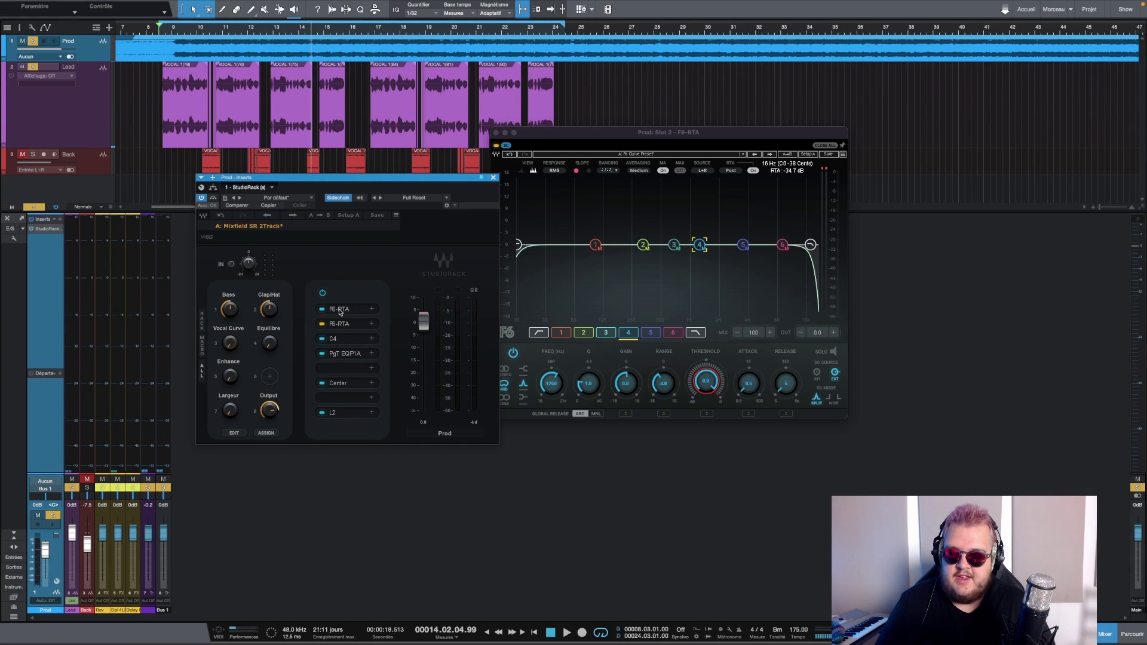
Disable the second F6-RTA's external sidechain and StudioRack's sidechain, audition the Vocal Curve macro during playback, and close the F6-RTA.
click(506, 147)
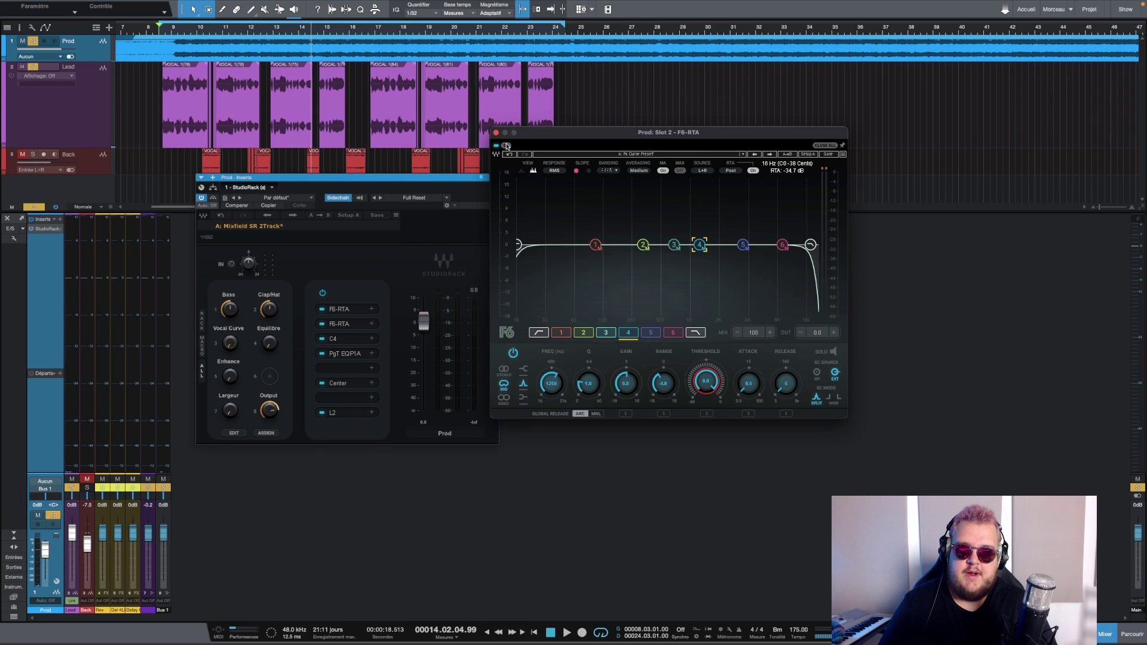
click(339, 199)
key(space)
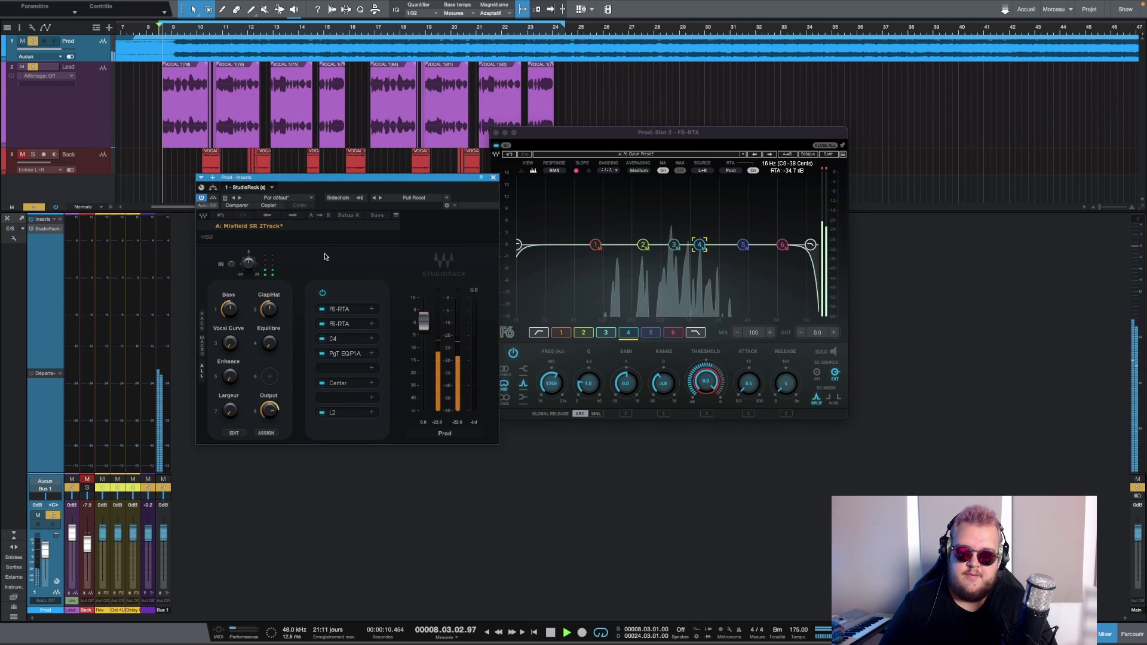
drag(229, 343, 231, 347)
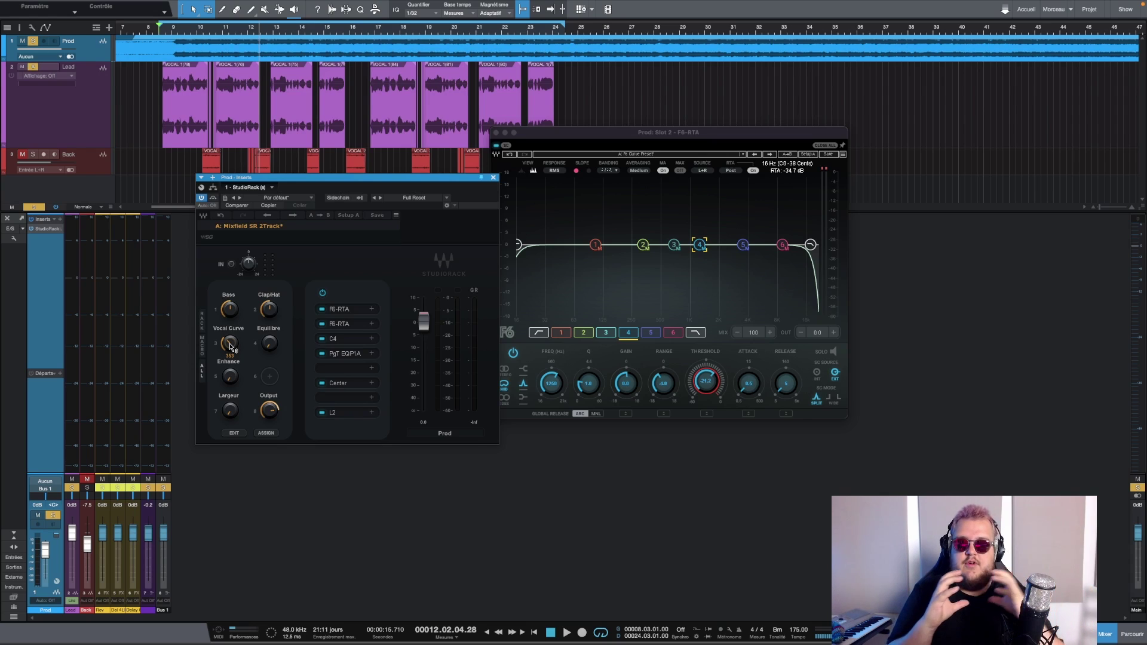
click(496, 133)
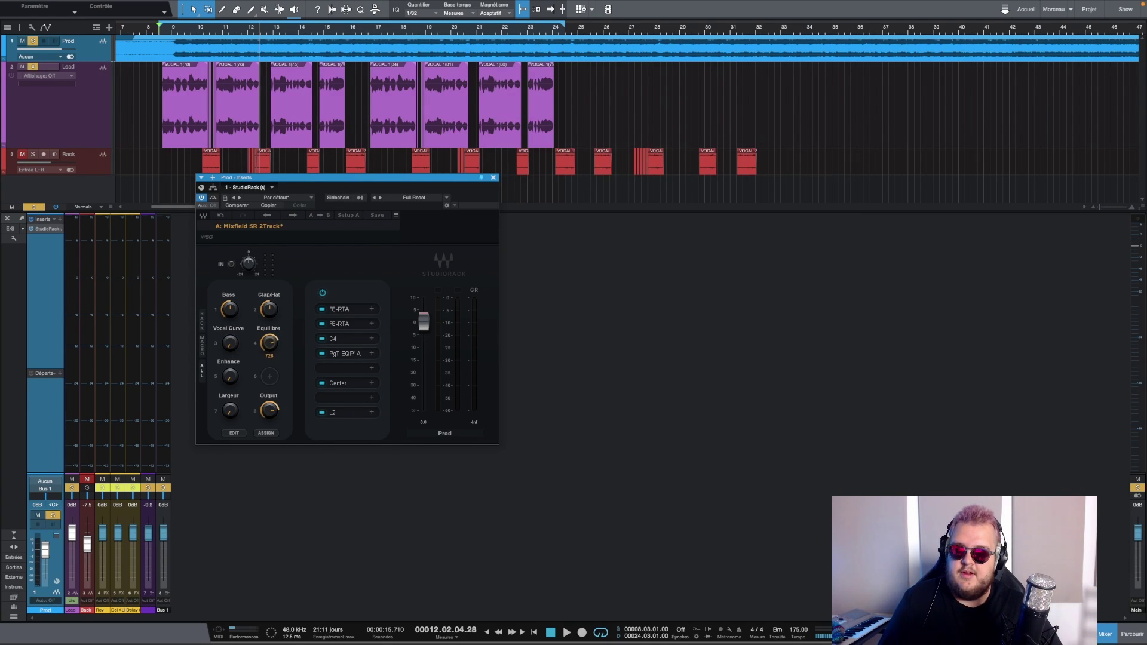
Open the rack's C4, place it beside the rack, and examine it while sweeping the Equilibre macro to 0 during playback.
click(335, 344)
drag(551, 282, 606, 191)
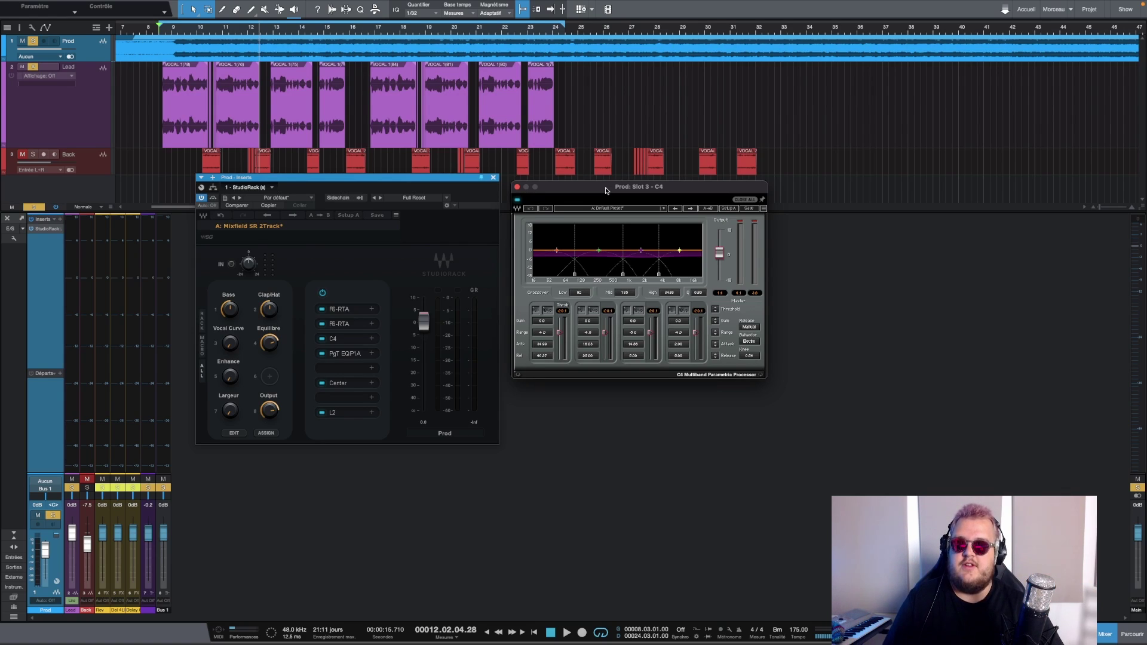
key(space)
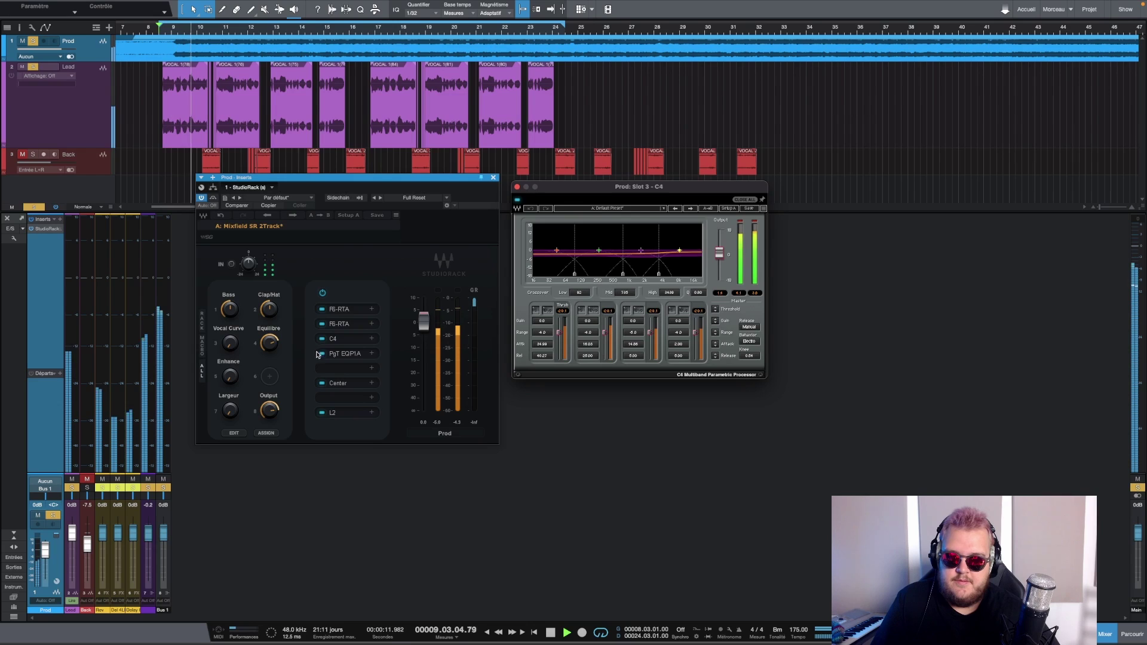
click(269, 342)
mouse_move(268, 342)
mouse_down()
mouse_move(269, 359)
mouse_move(271, 344)
mouse_up()
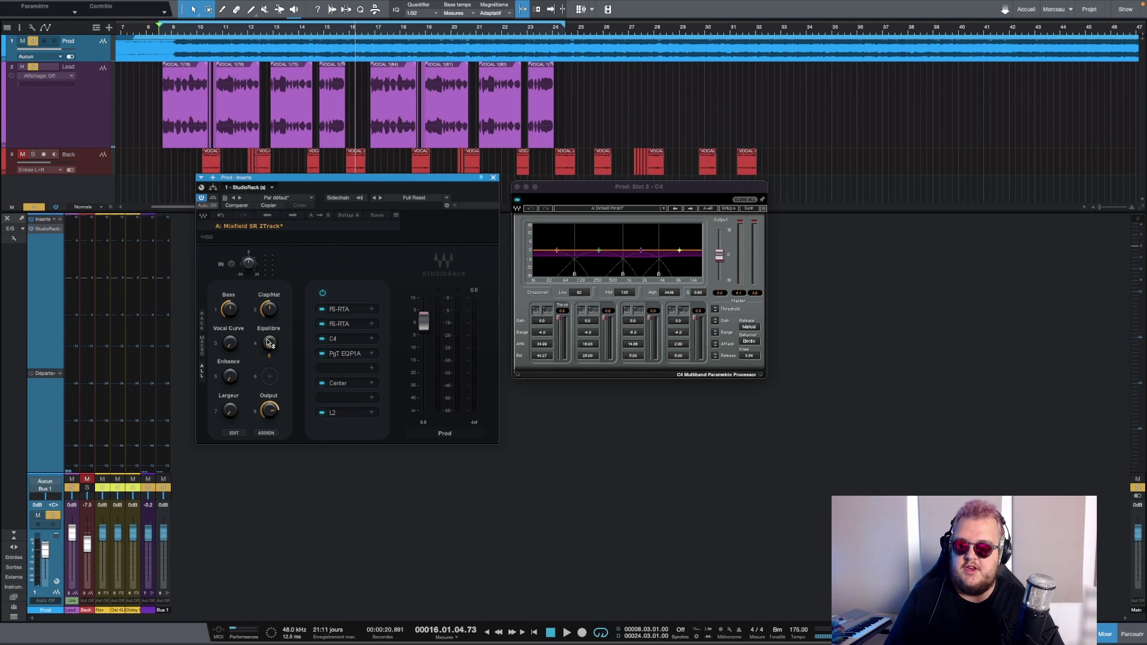
Open the rack's PuigTec EQP1A, raise the Enhance macro during playback, and compare with the Lead track muted and unmuted.
click(337, 352)
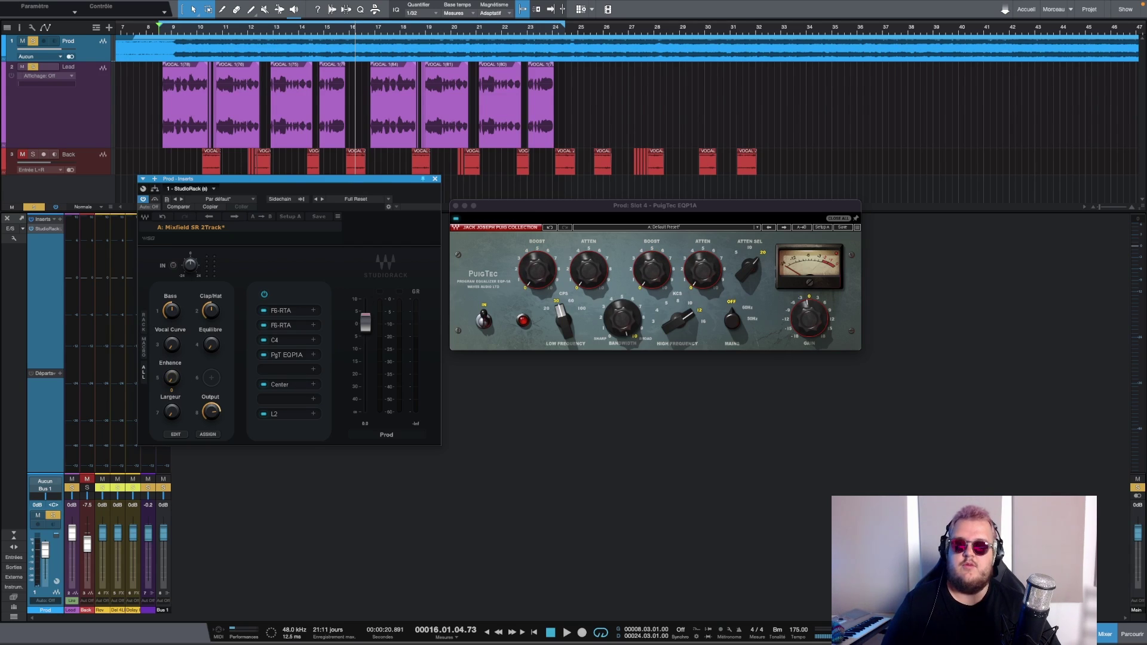
key(space)
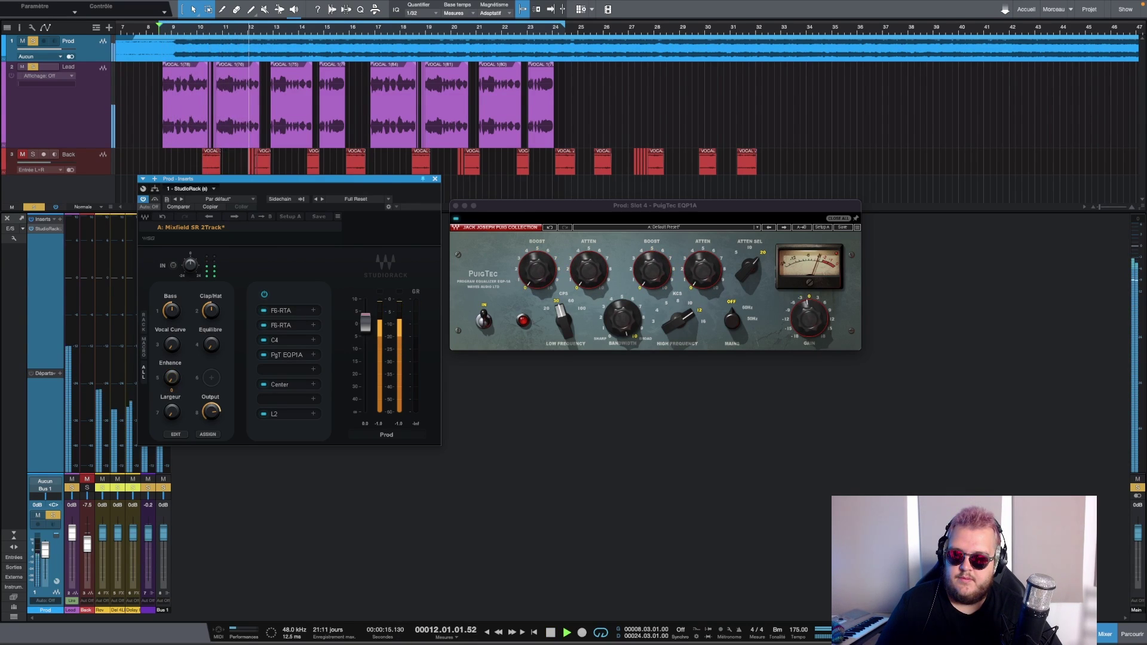
click(72, 480)
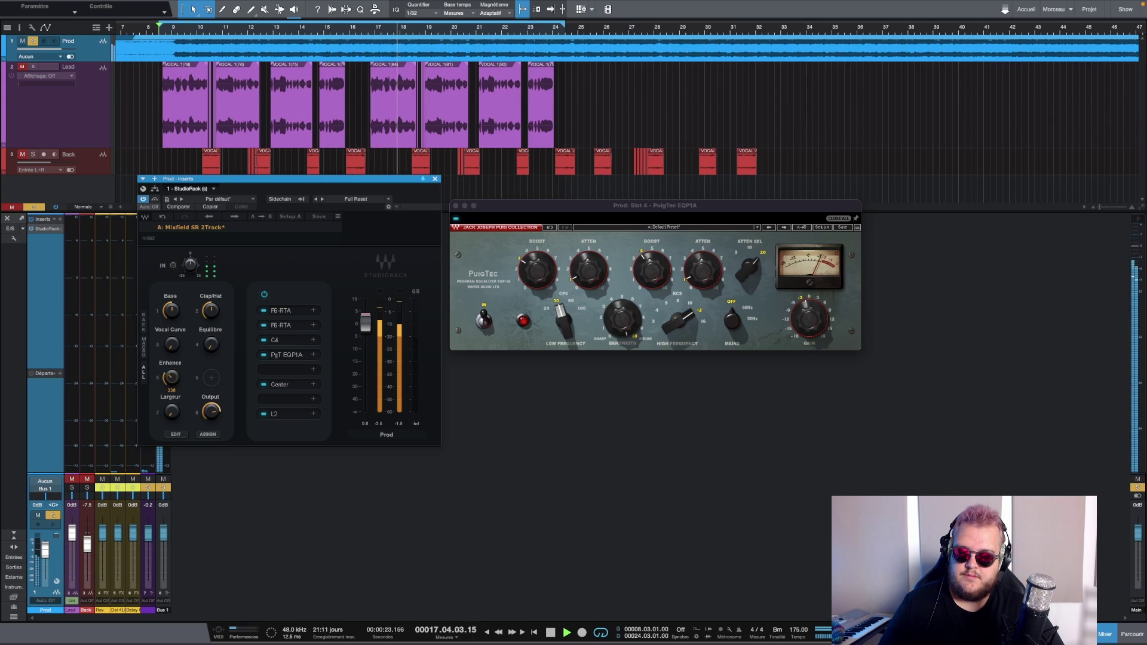
click(72, 479)
click(72, 488)
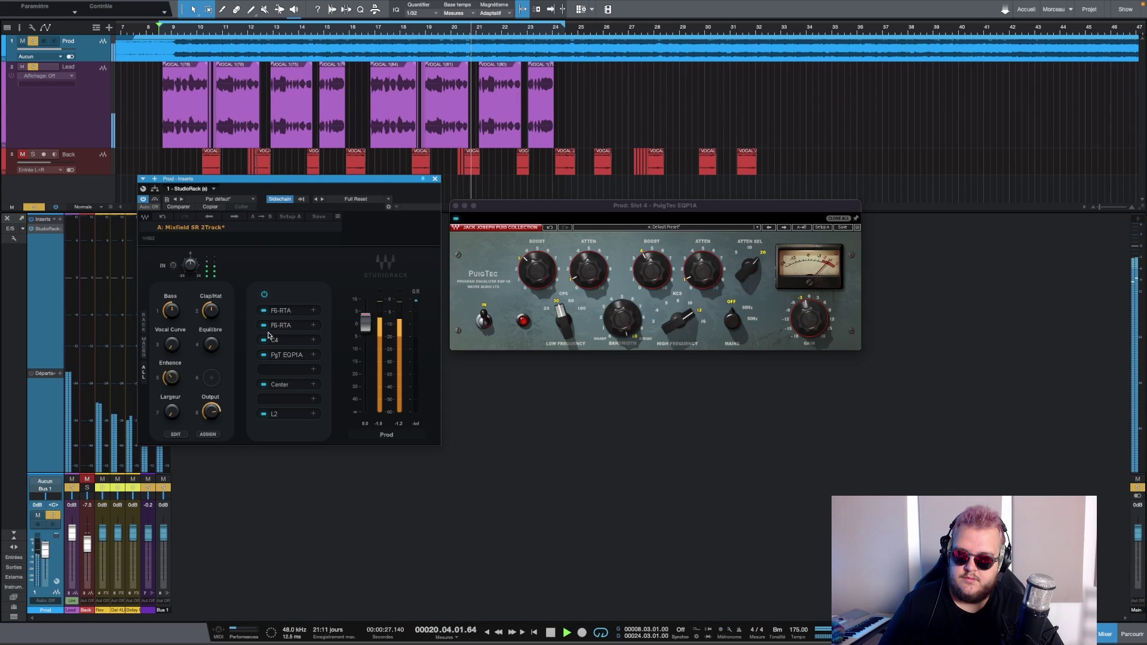
Re-enable the second F6-RTA's external sidechain, raise the Vocal Curve macro during playback, and close the plugin window.
click(289, 326)
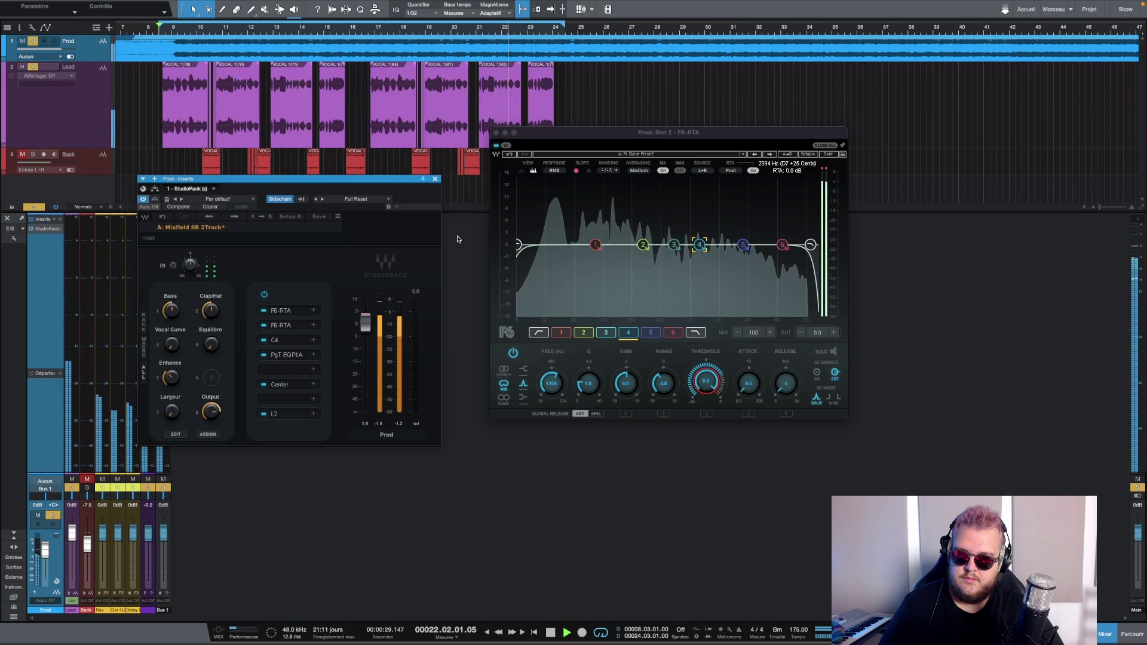
click(506, 146)
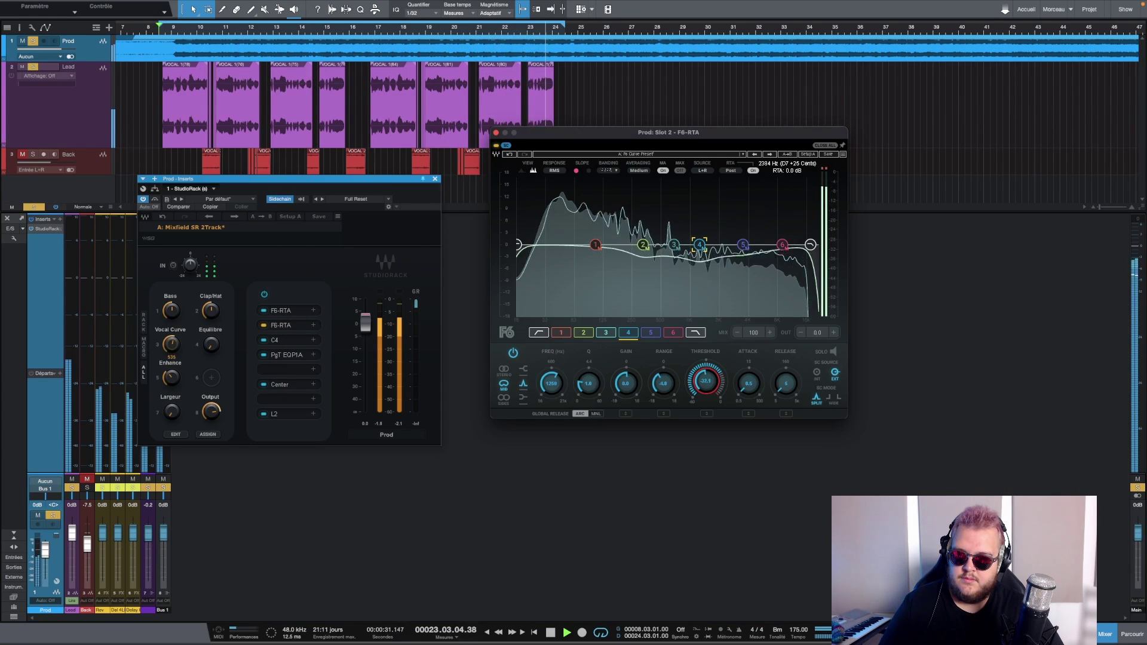
click(496, 133)
Raise the Equilibre macro during playback with the PuigTec EQP1A reopened, close the plugin window, and stop the loop.
click(287, 355)
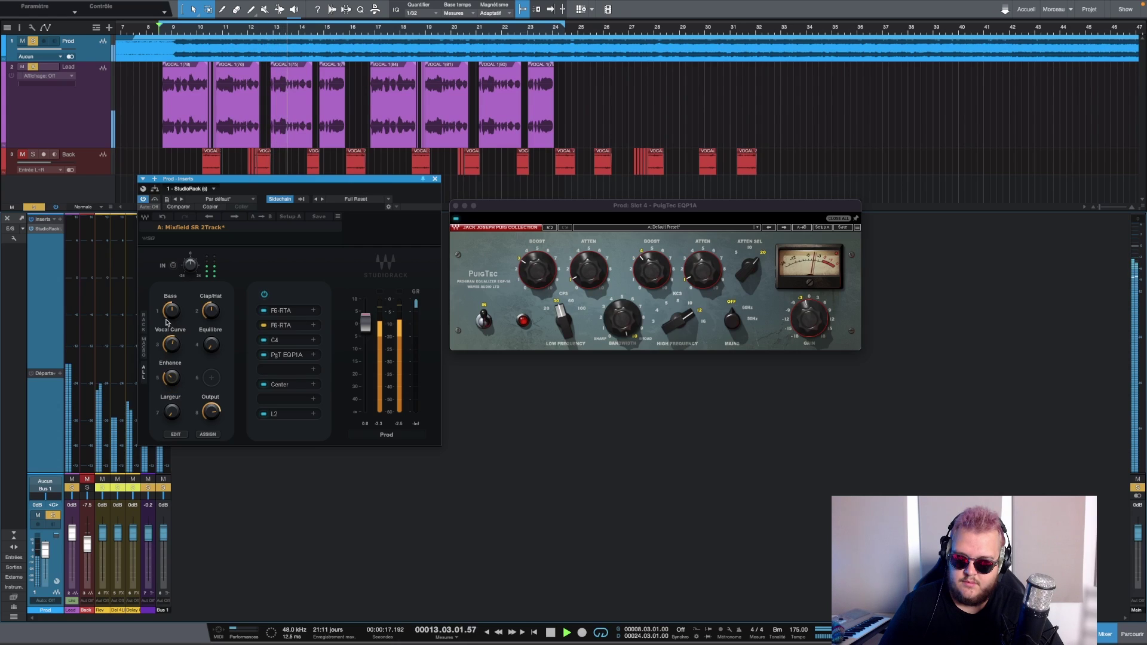
drag(211, 344, 210, 336)
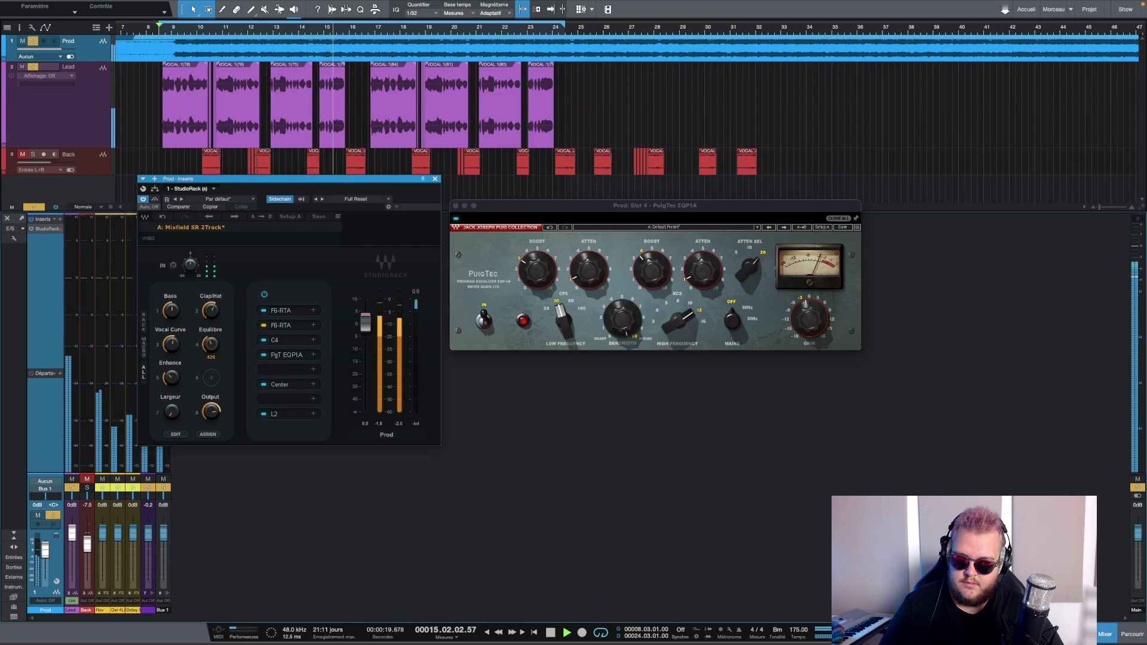
click(456, 205)
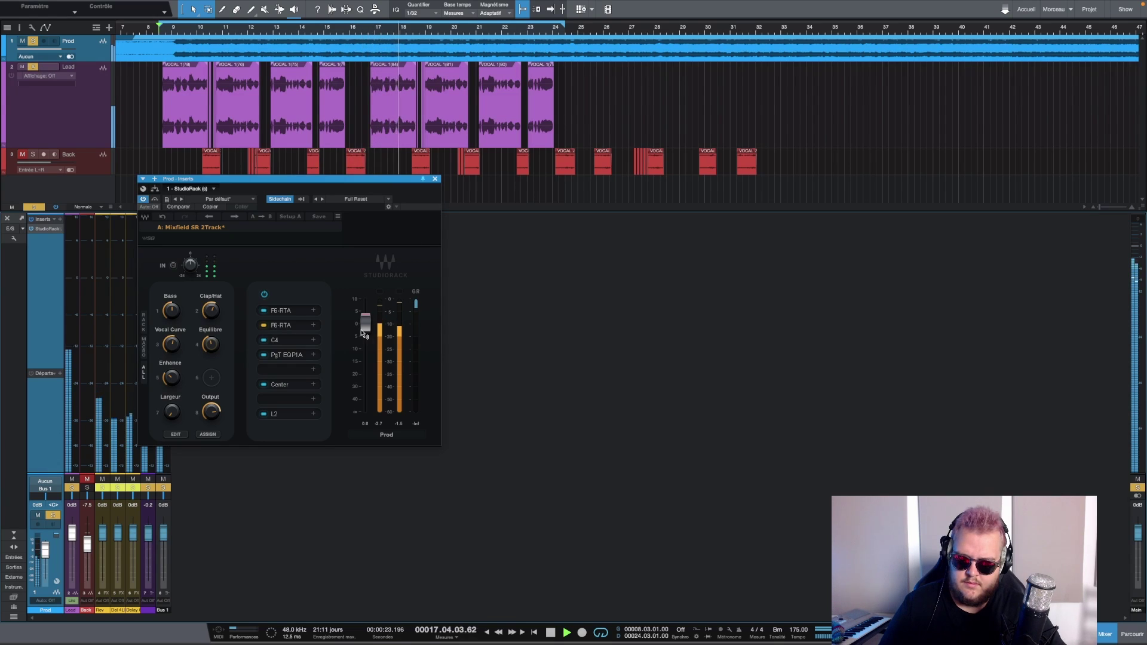
key(space)
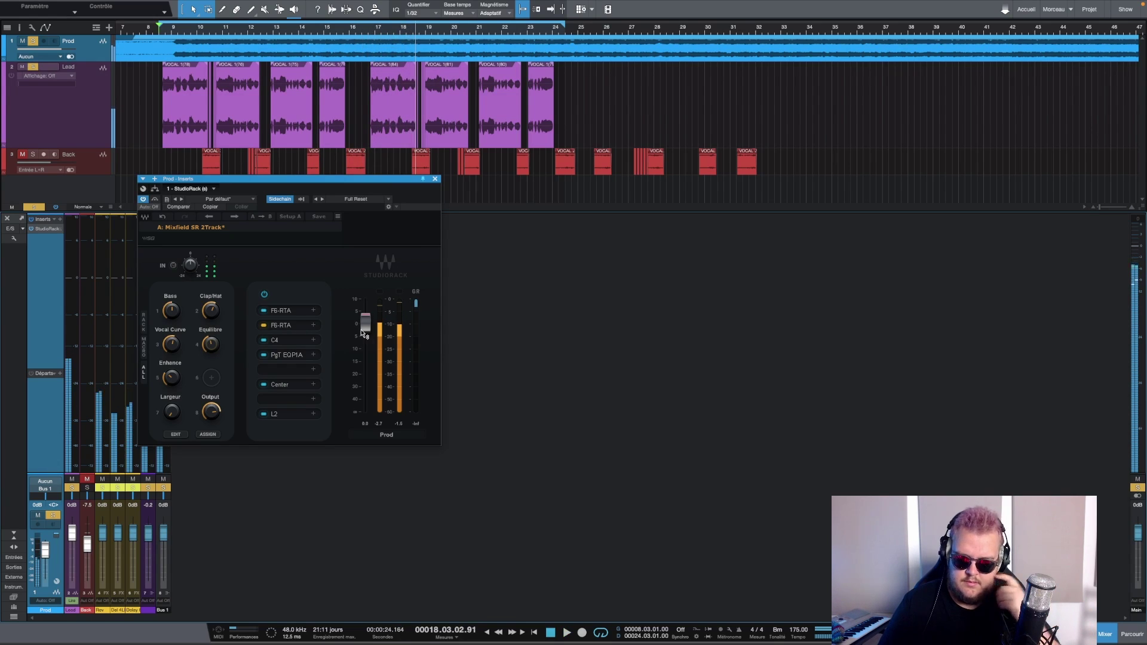
Open the rack's Center plugin and examine its Center and Sides faders while raising the Largeur macro to 1000 during playback.
click(276, 385)
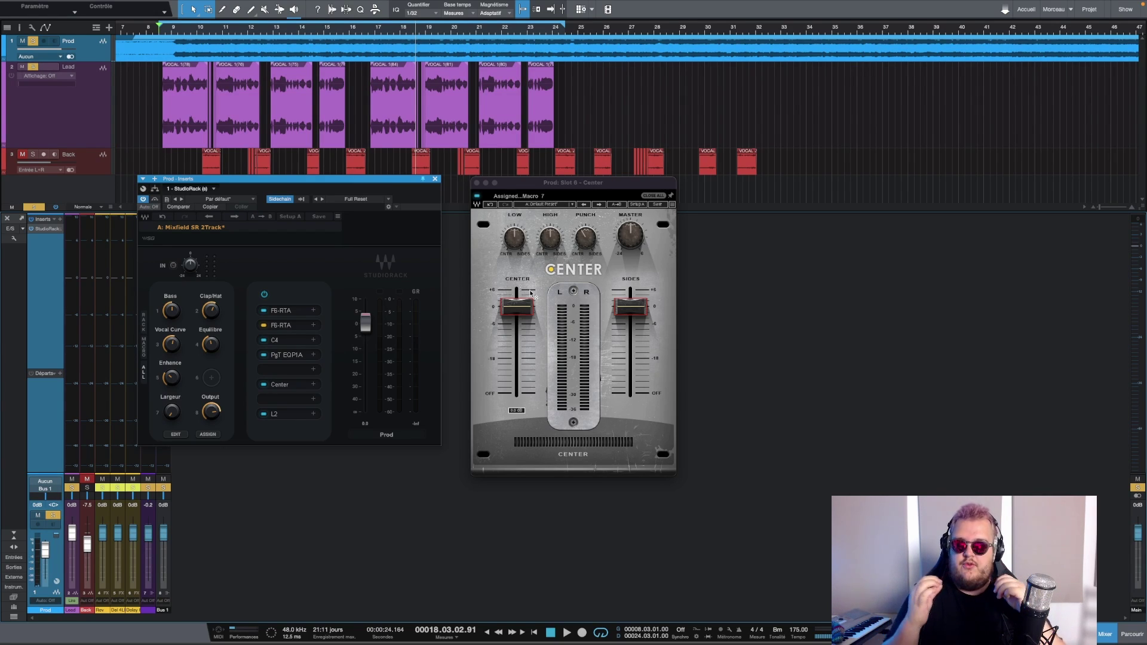
key(space)
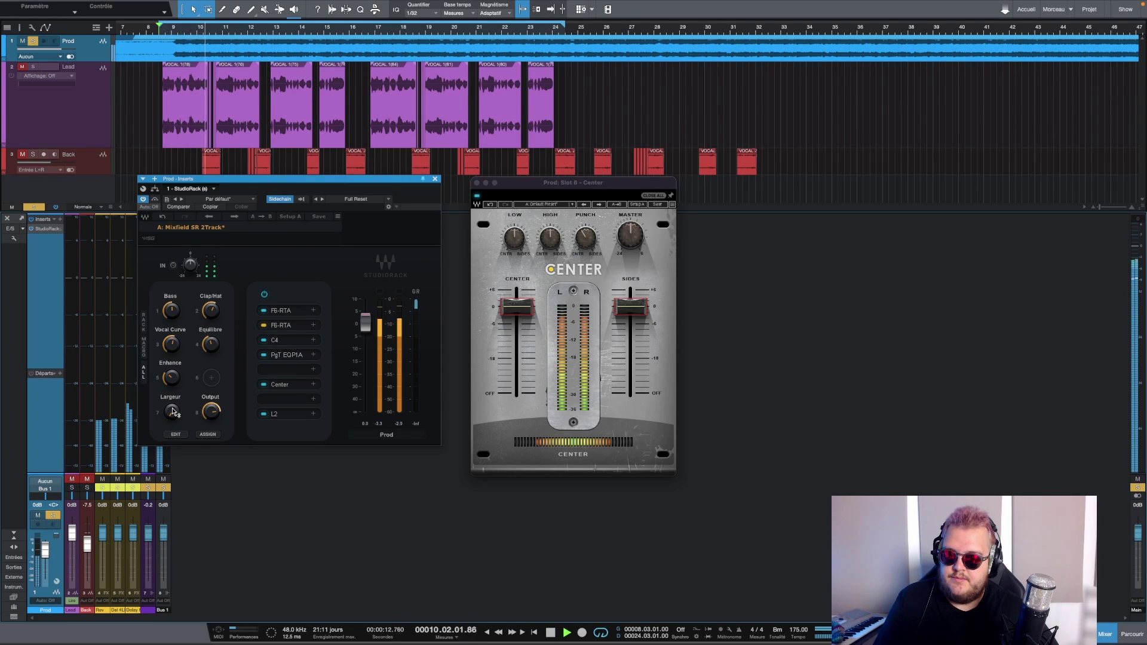
drag(169, 414, 170, 382)
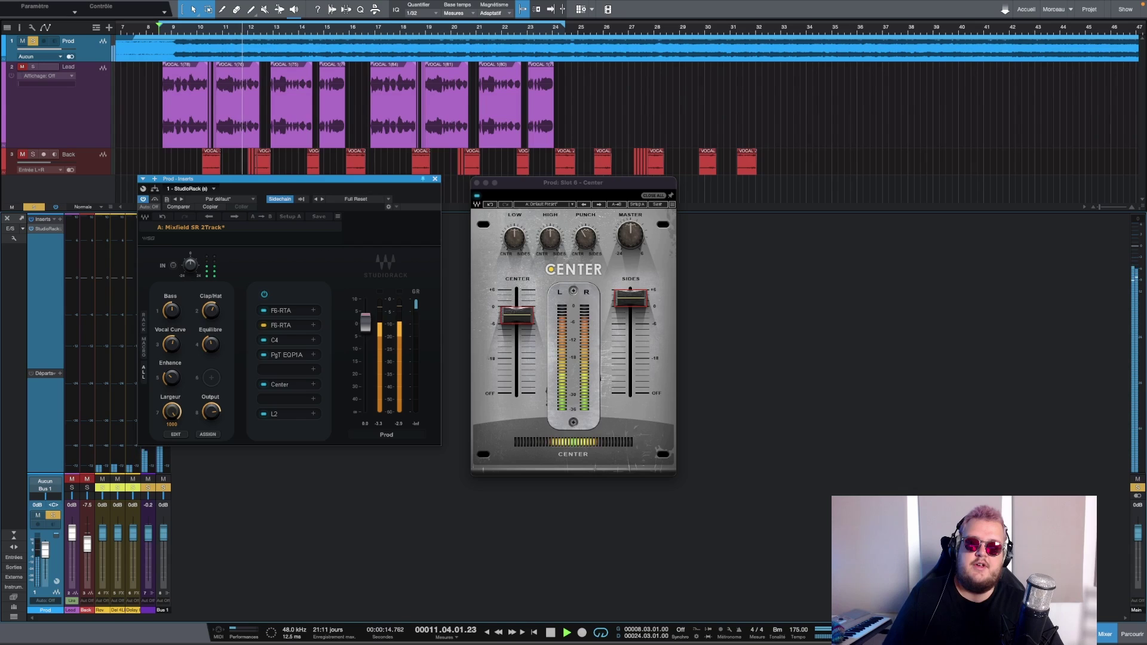
mouse_move(171, 382)
mouse_down()
mouse_move(171, 419)
mouse_move(172, 404)
mouse_up()
Inspect the low-cut filter in the first F6-RTA, close the window, and set the Largeur macro low during playback.
click(280, 310)
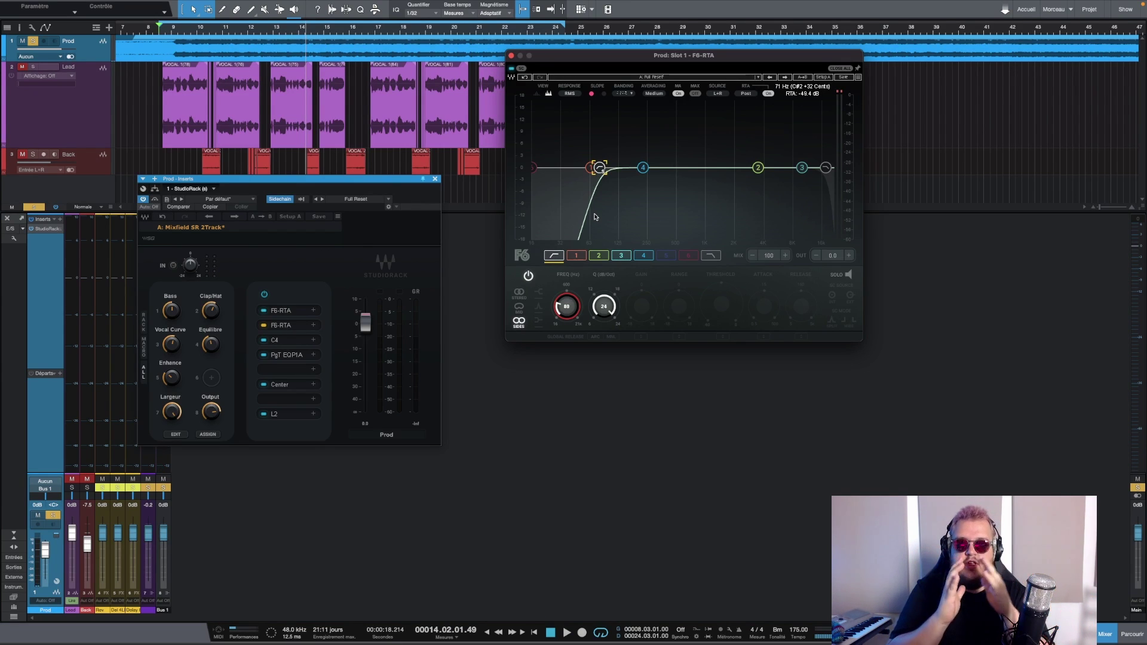
click(511, 56)
key(space)
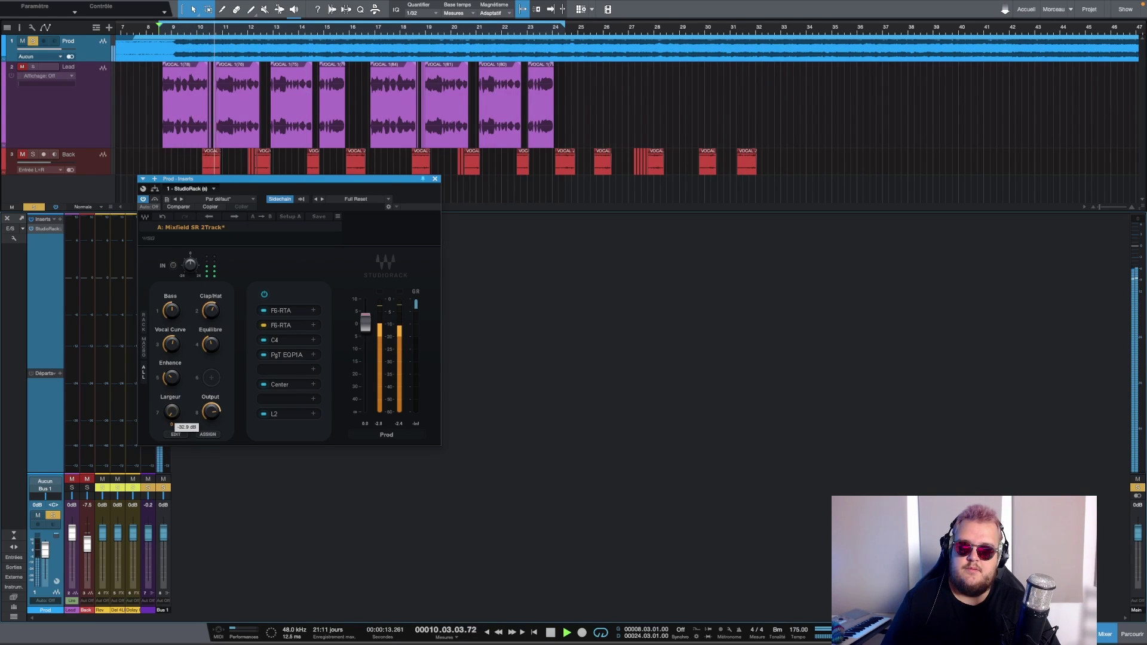
key(space)
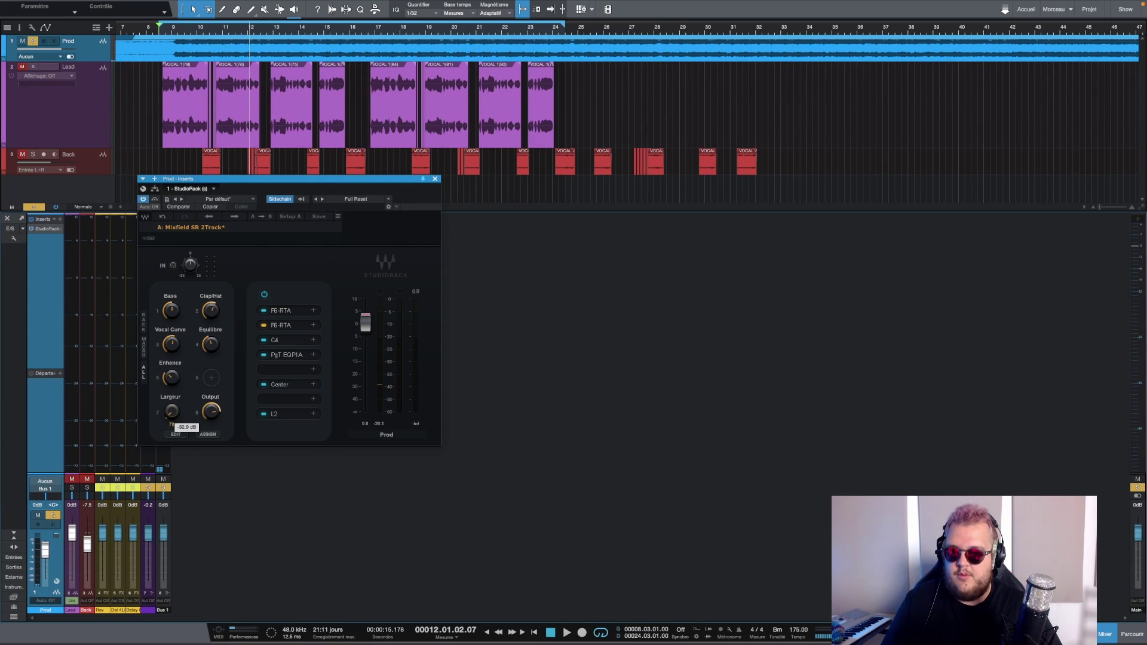
Unmute the Lead track and sweep the Largeur macro up and back to its minimum during playback to compare the width behind the vocals.
key(space)
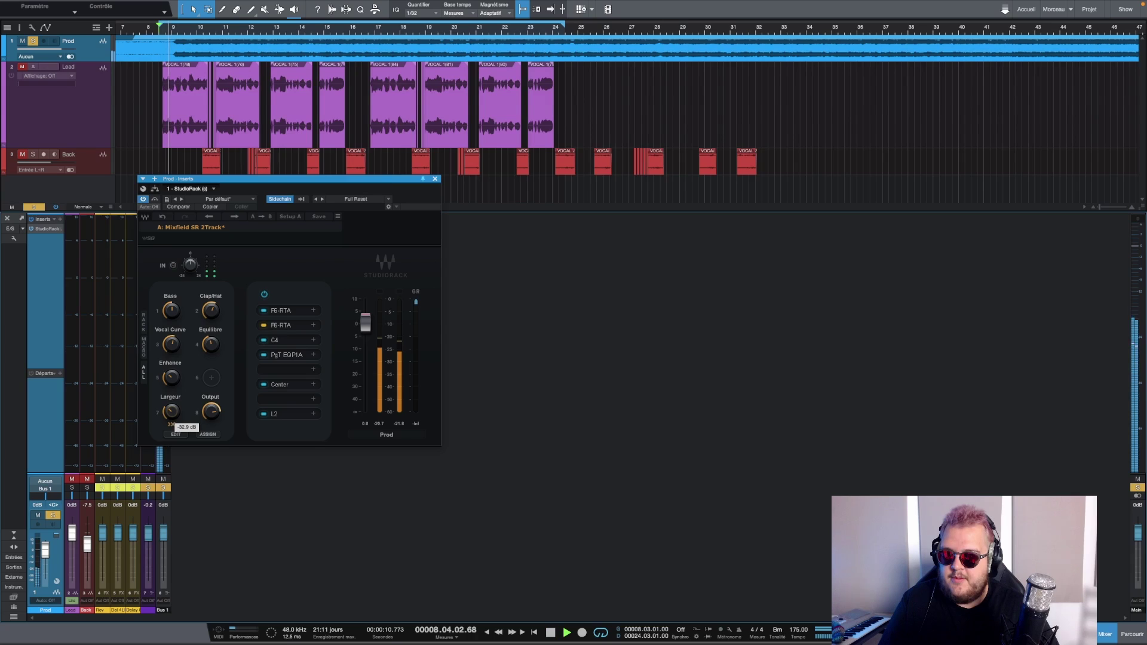
click(70, 480)
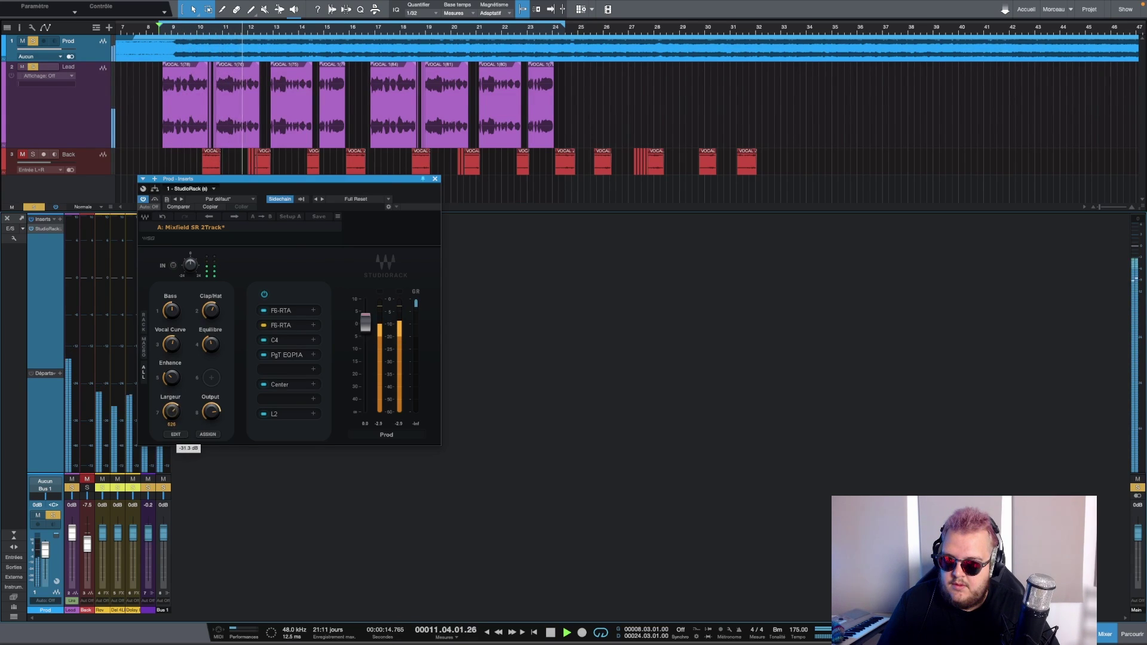
key(space)
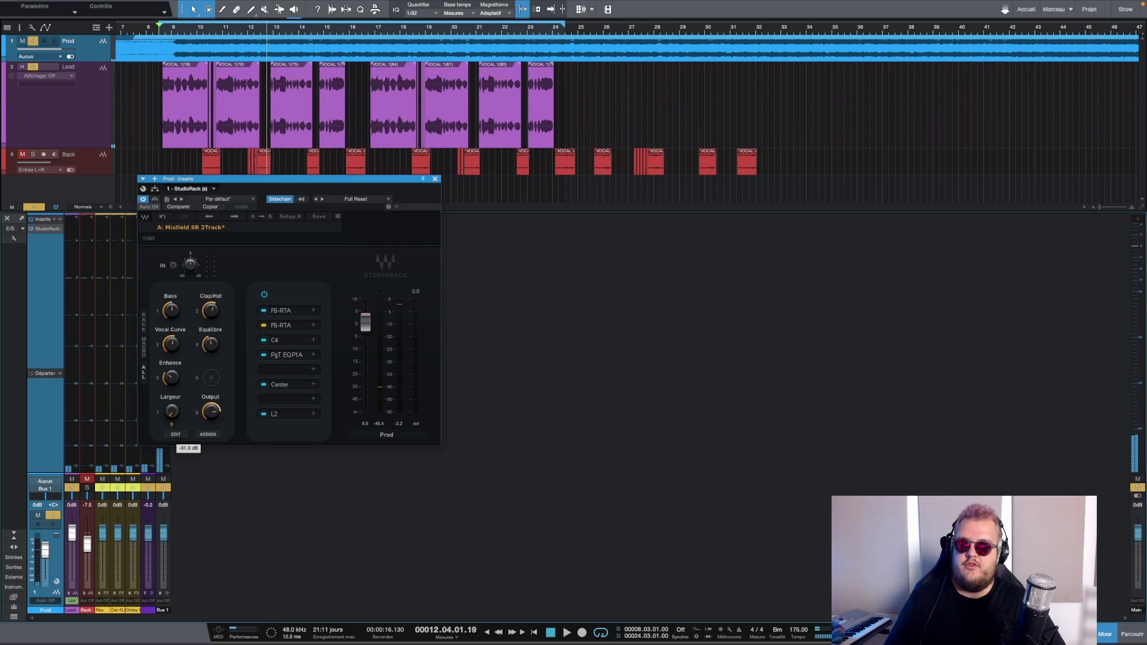
key(space)
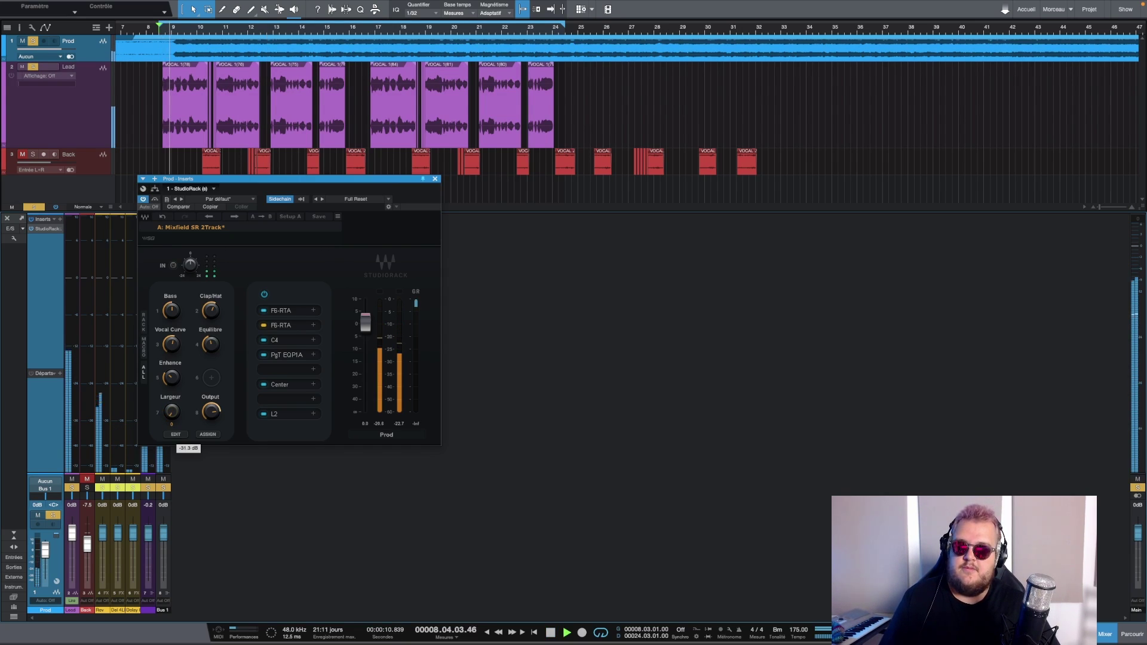
drag(171, 412, 172, 335)
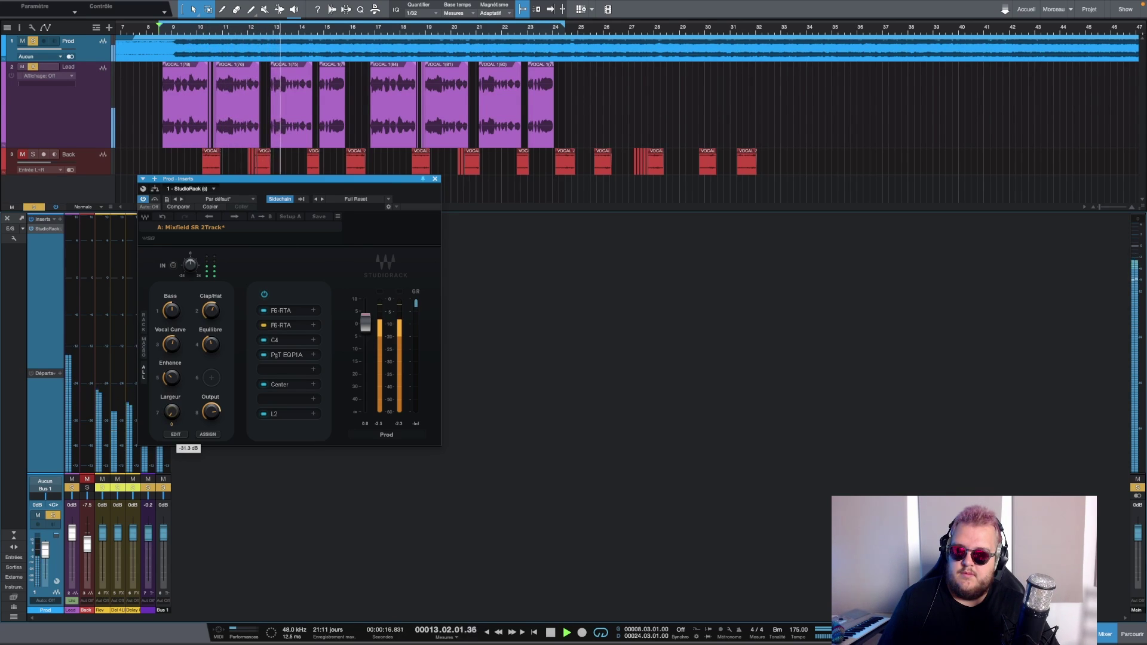
drag(176, 404, 176, 482)
key(space)
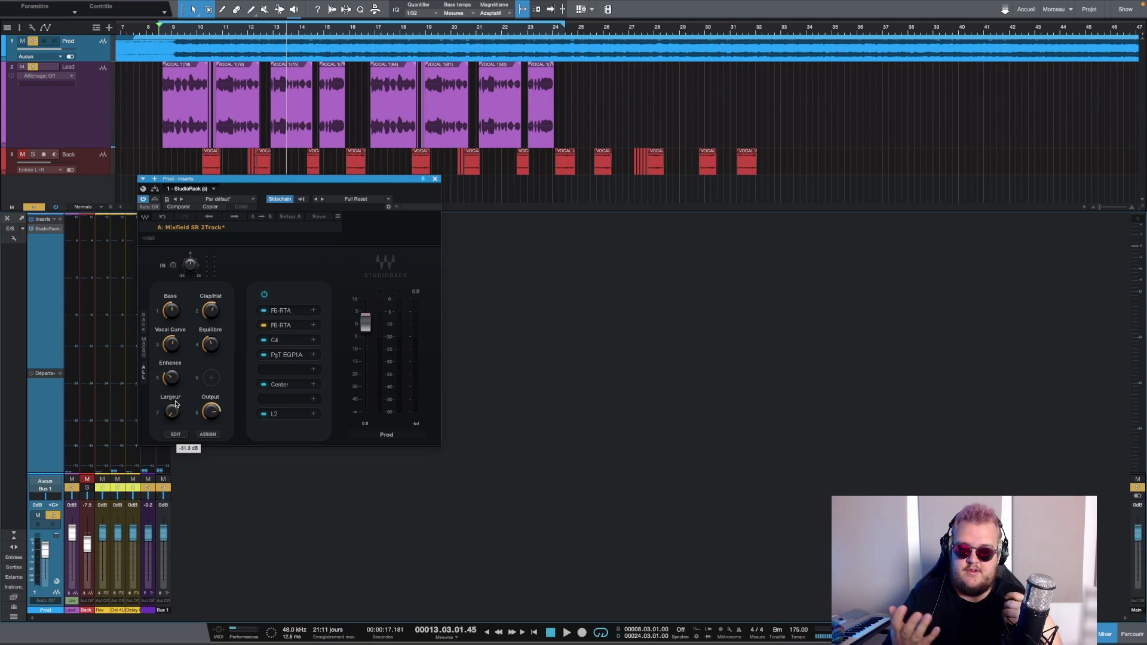
Examine the rack's L2 limiter, close its window, and fine-tune the Output macro during playback with the Lead vocal.
click(279, 415)
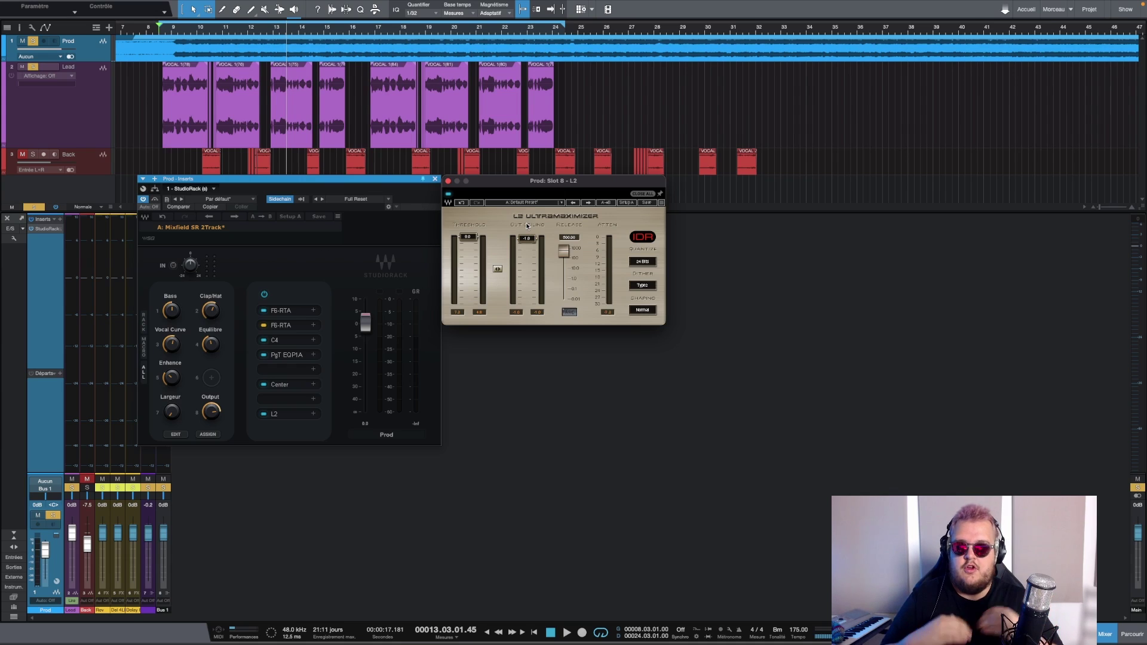
click(449, 181)
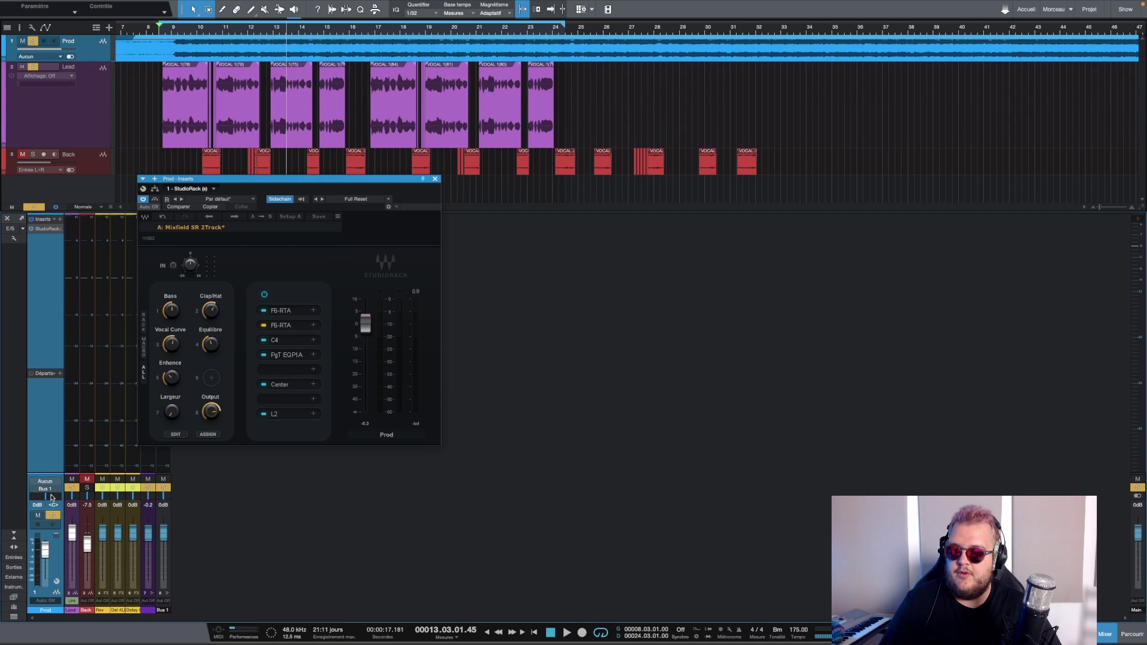
key(space)
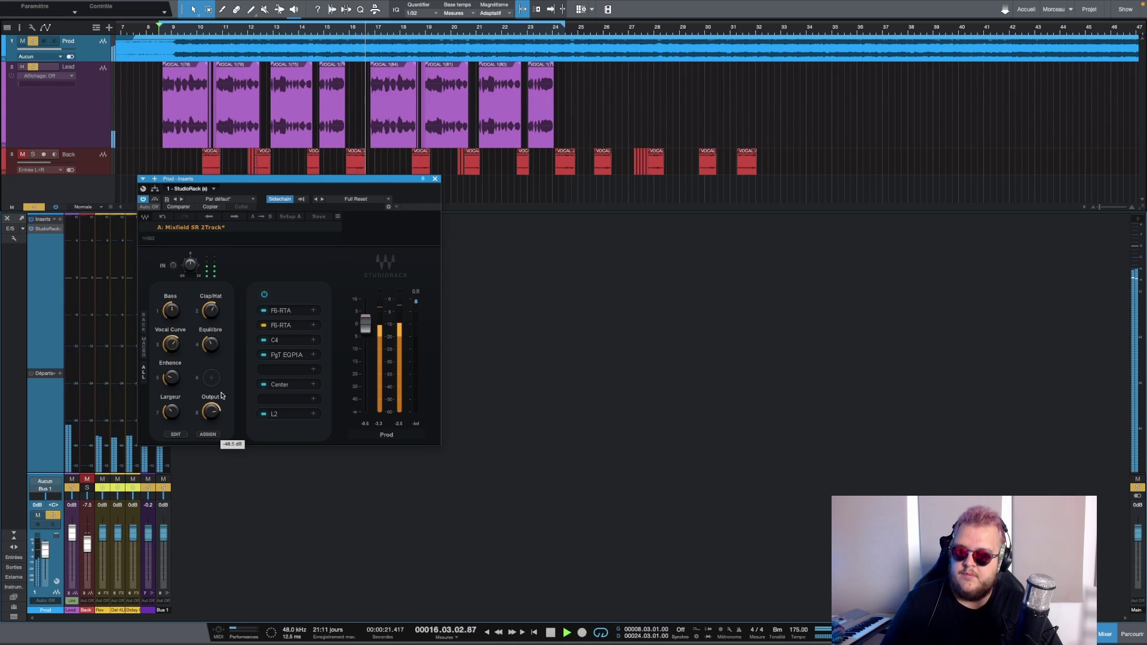
mouse_move(210, 411)
mouse_down()
mouse_move(211, 430)
mouse_move(211, 406)
mouse_up()
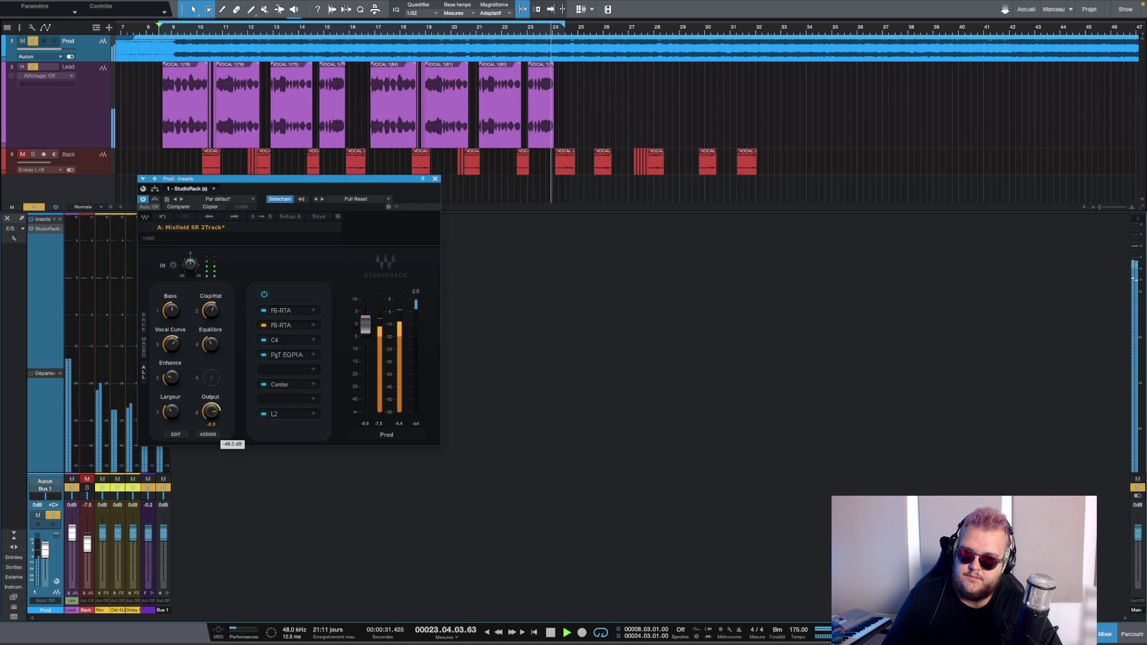
key(space)
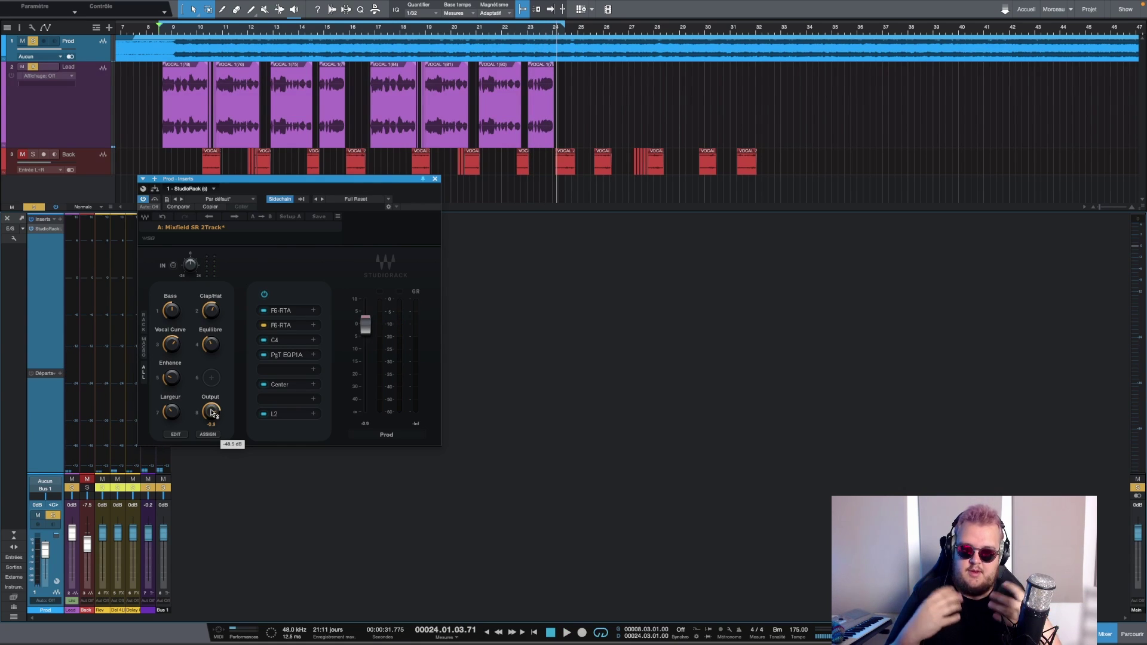